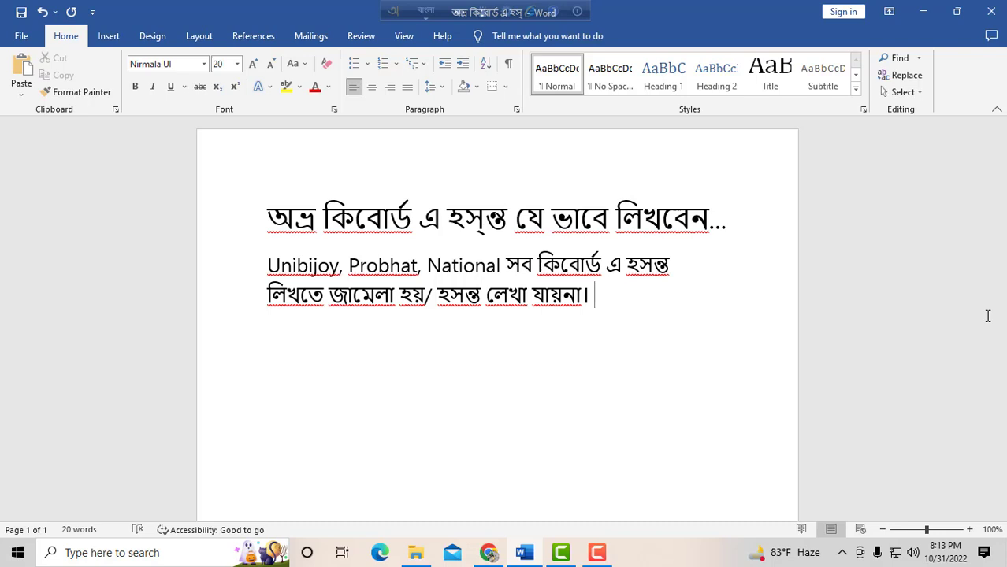
Continue the body paragraph after "যায়না।" with the Bangla words "হসন্ত লেখার জন্য"
{"action": "type", "text": "hosont"}
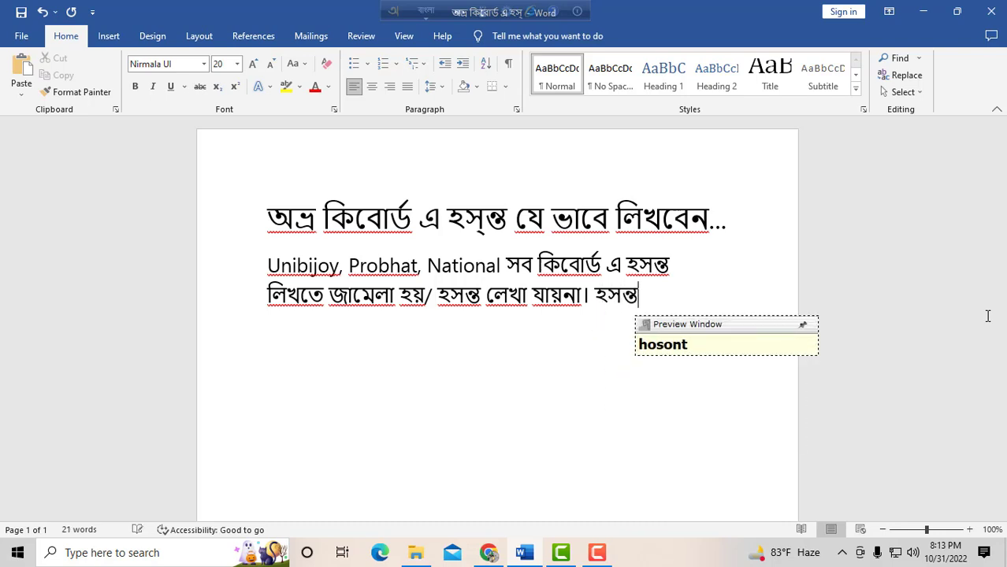
{"action": "type", "text": " ke"}
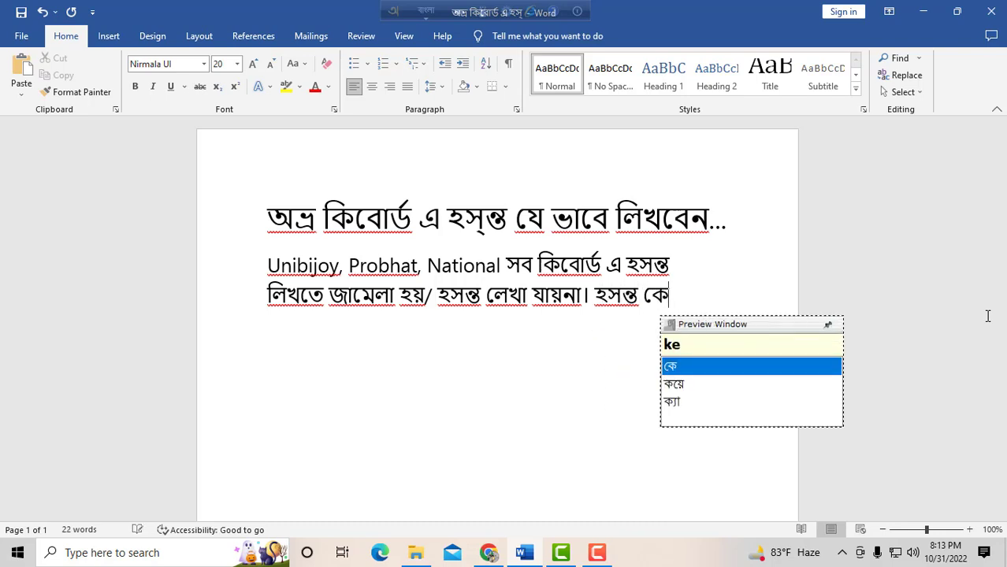
{"action": "key", "text": "BackSpace"}
{"action": "key", "text": "BackSpace"}
{"action": "type", "text": "le"}
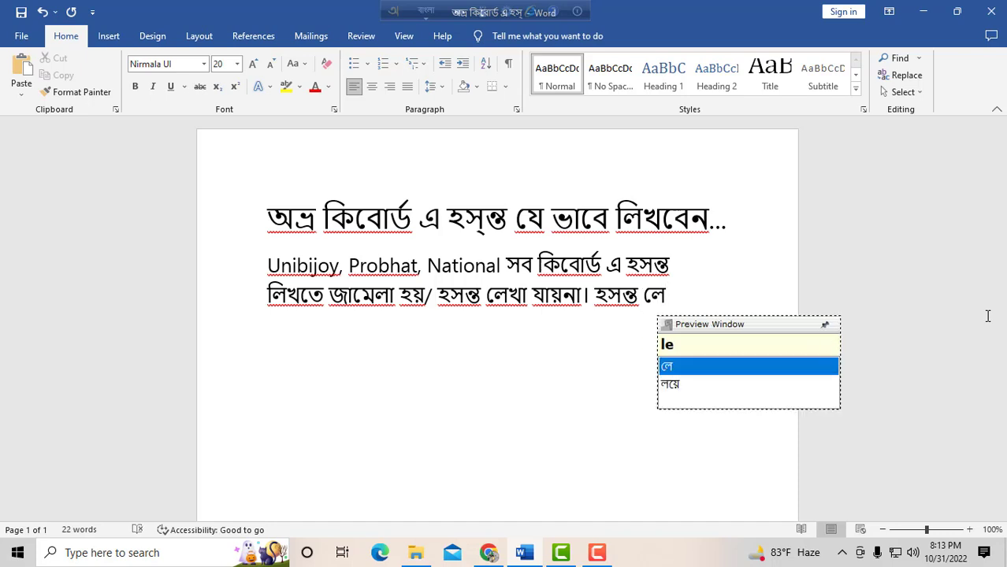
{"action": "type", "text": "khar "}
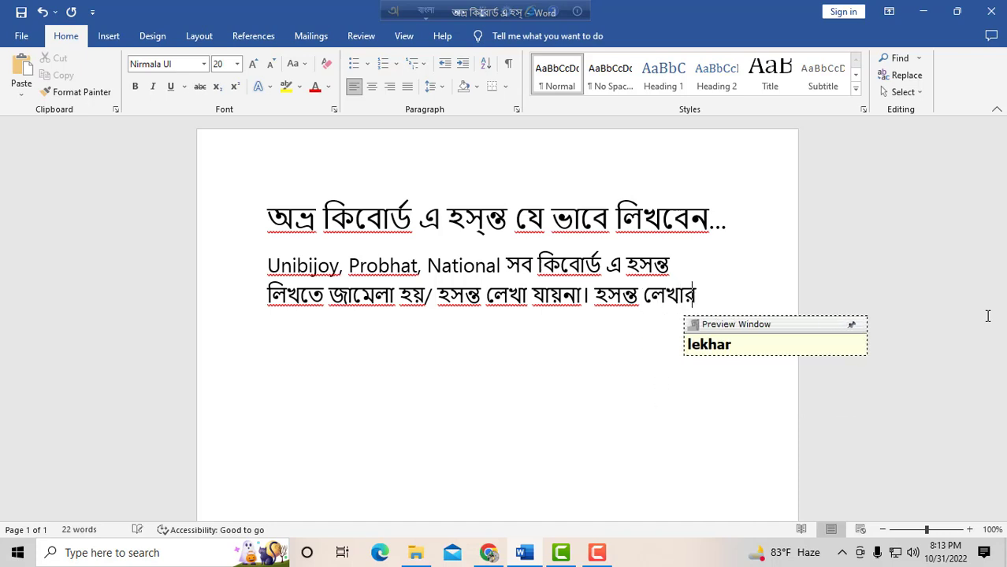
{"action": "type", "text": "jony"}
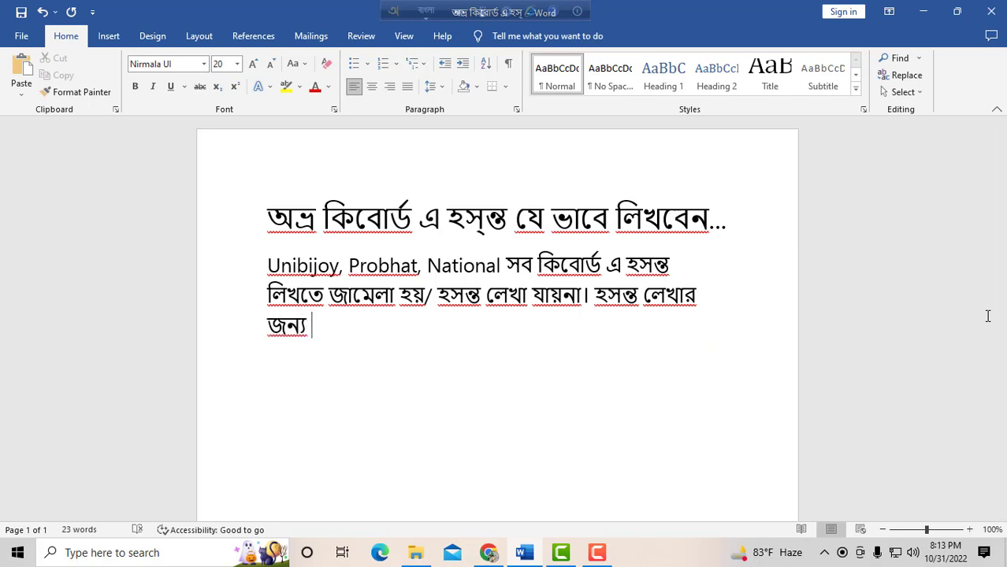
Add the Bangla words "একটা কাজ করতে হবে" after "জন্য" in the body paragraph
{"action": "type", "text": " a"}
{"action": "key", "text": "BackSpace"}
{"action": "type", "text": "e"}
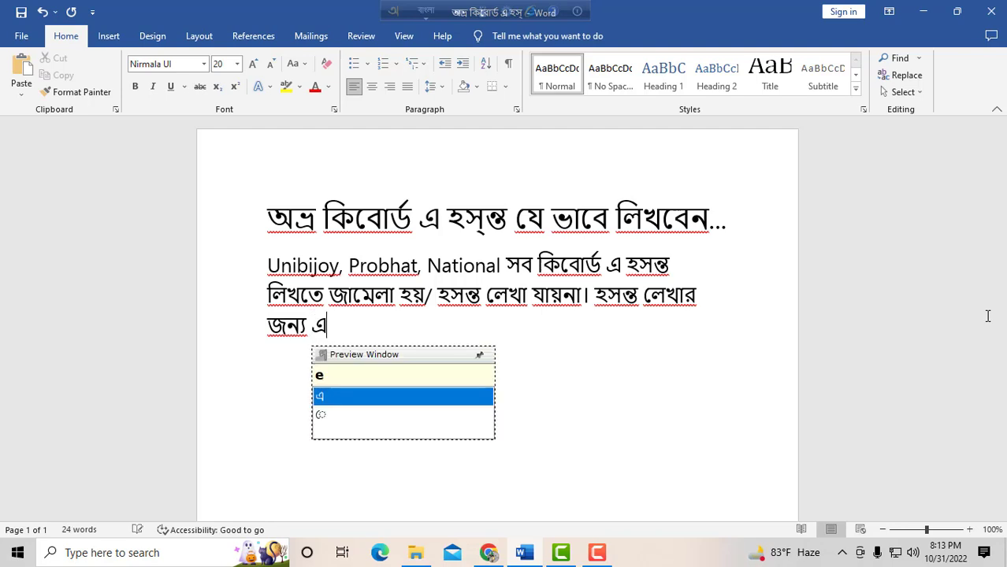
{"action": "type", "text": "kT"}
{"action": "key", "text": "BackSpace"}
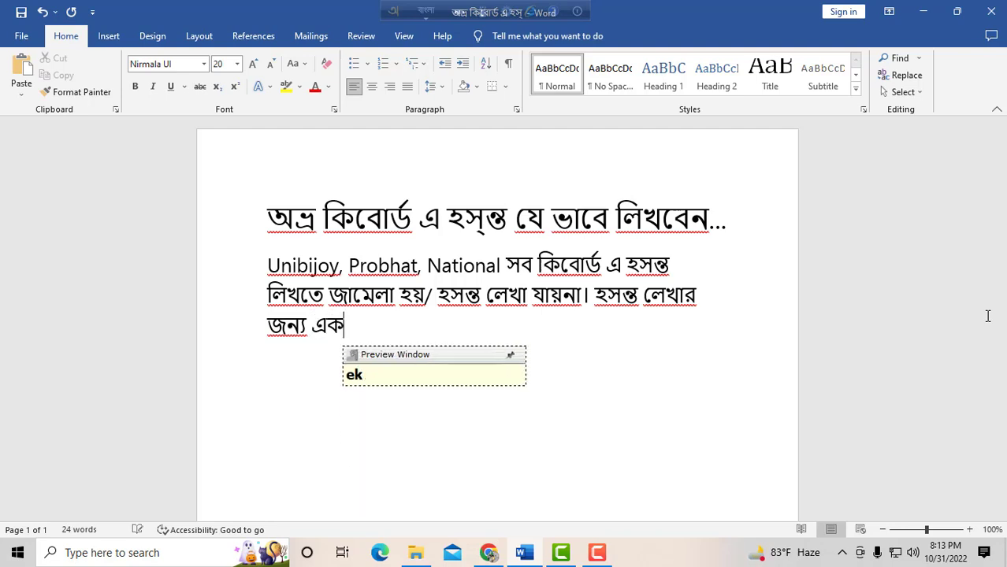
{"action": "type", "text": "oTa kau"}
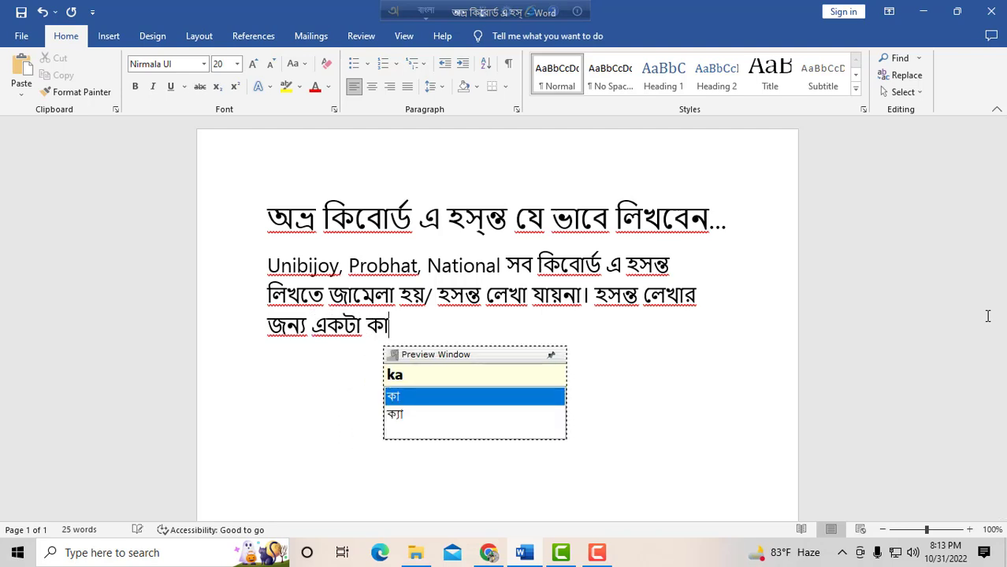
{"action": "key", "text": "BackSpace"}
{"action": "type", "text": "j "}
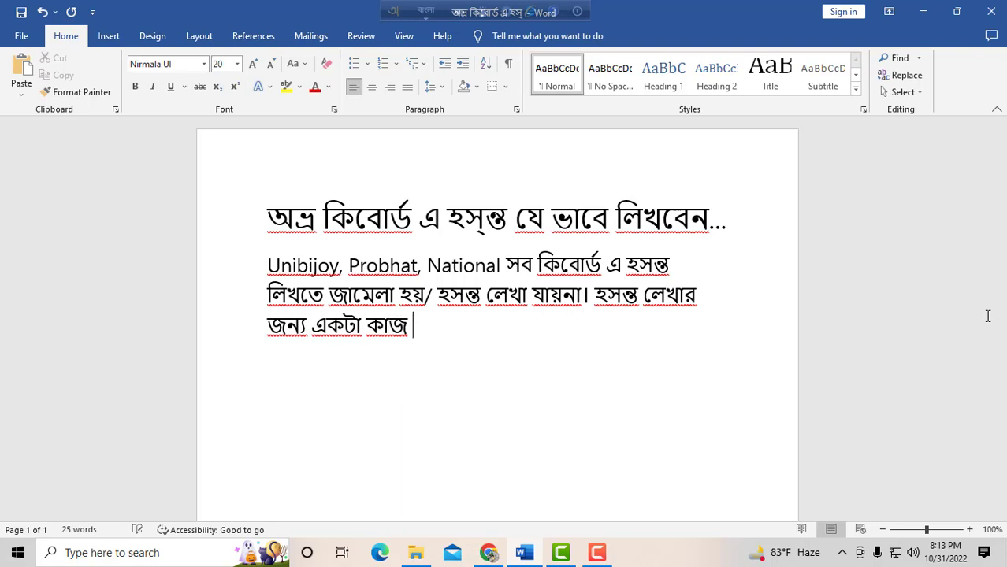
{"action": "type", "text": "kor"}
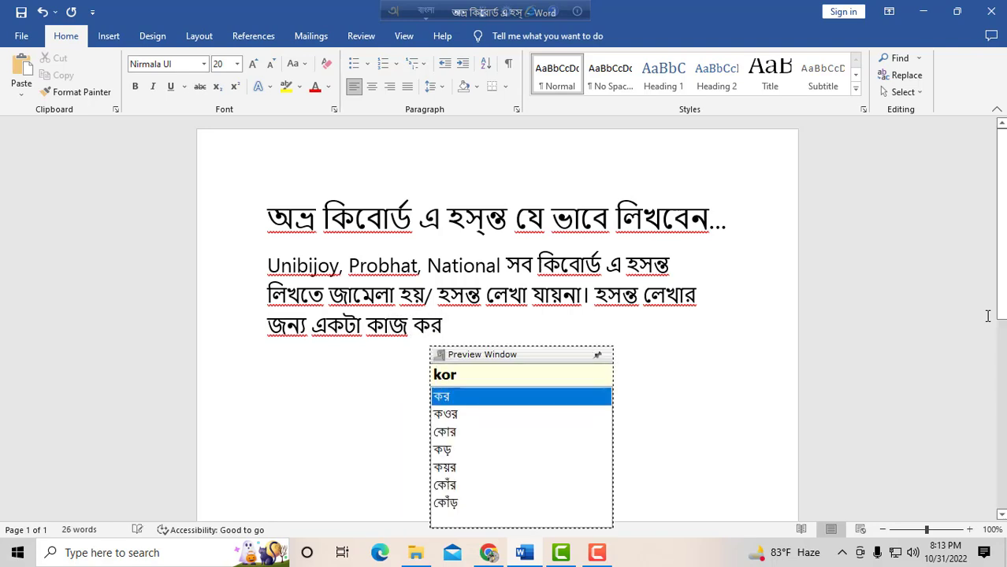
{"action": "type", "text": "te ho"}
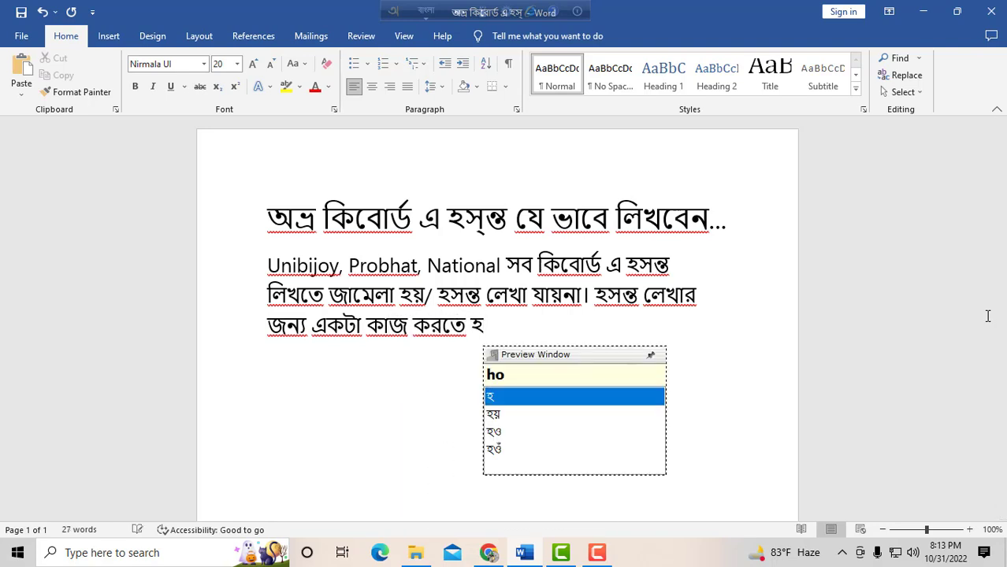
{"action": "type", "text": "be"}
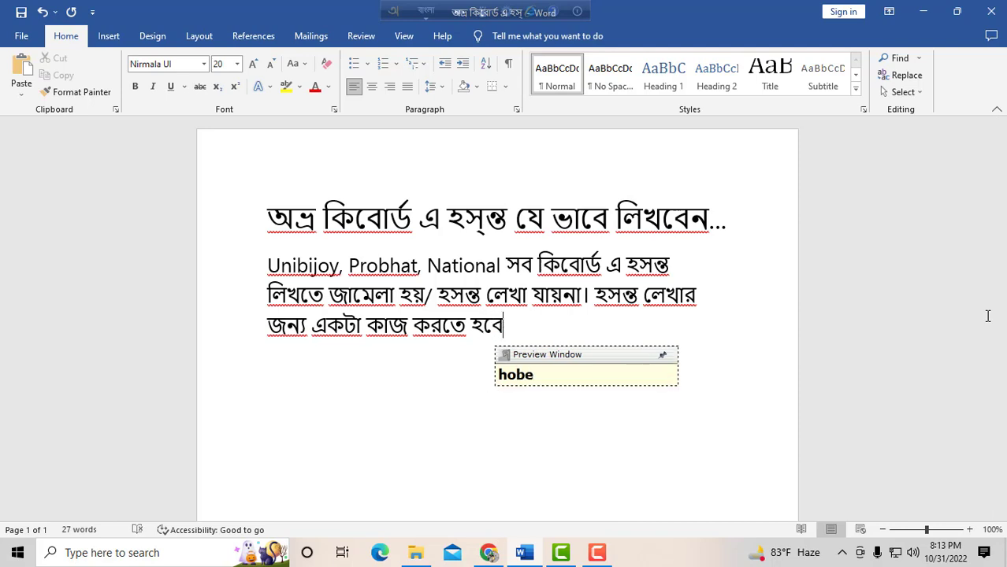
Extend the sentence after "হবে" with a comma and the Bangla words "আমাদের অভ্রতে যে কিবোর্ড"
{"action": "type", "text": ", am"}
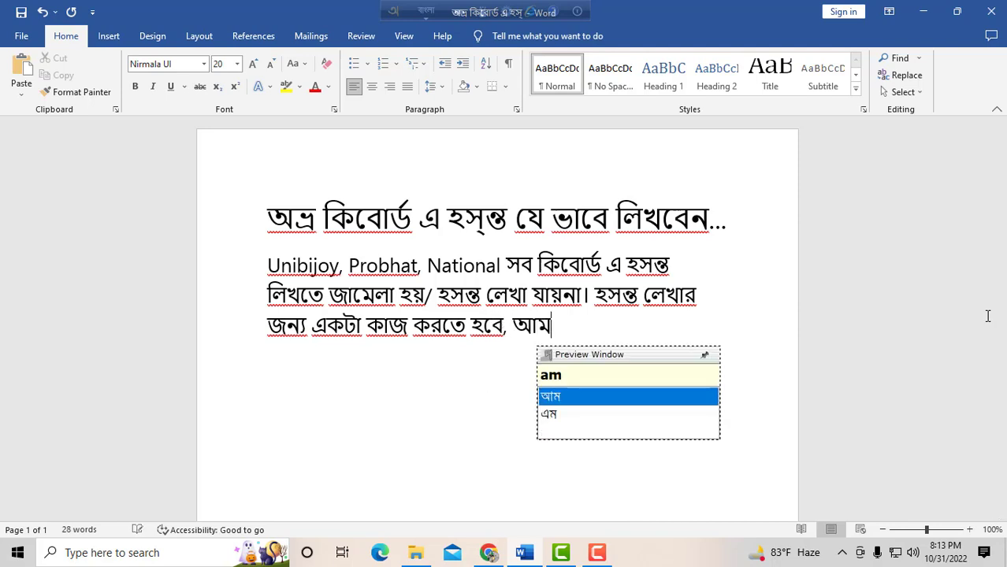
{"action": "type", "text": "ade"}
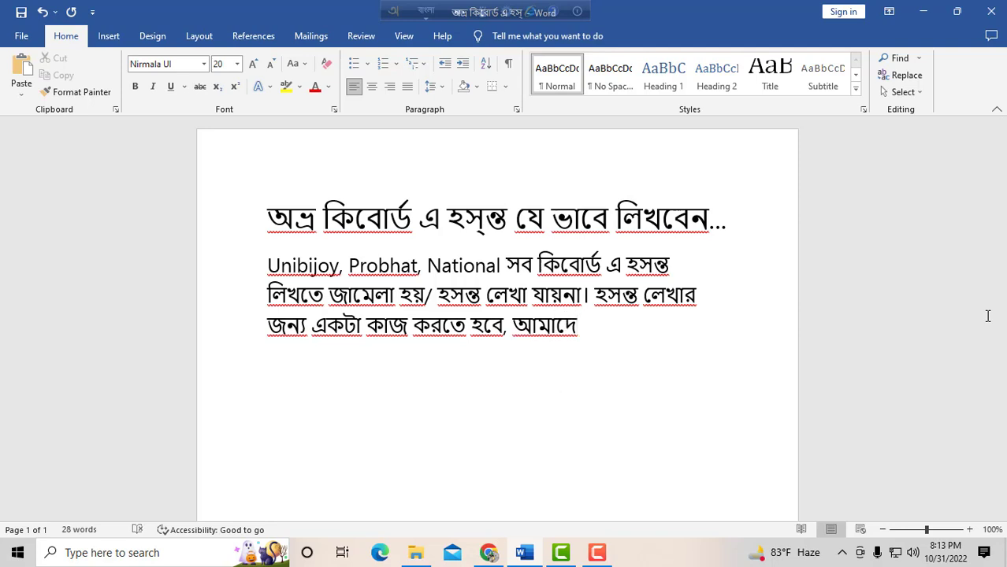
{"action": "type", "text": "r ovr"}
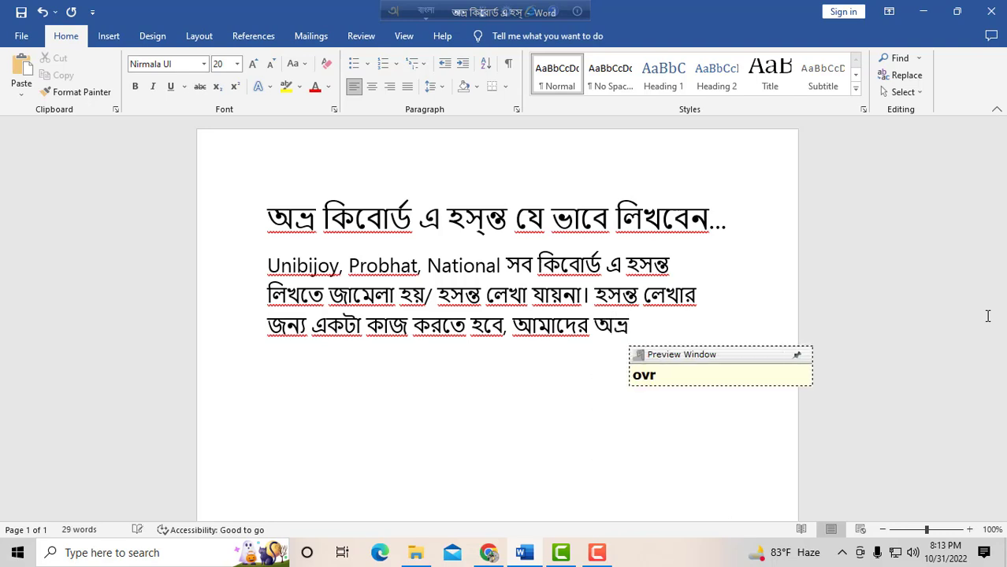
{"action": "type", "text": "te "}
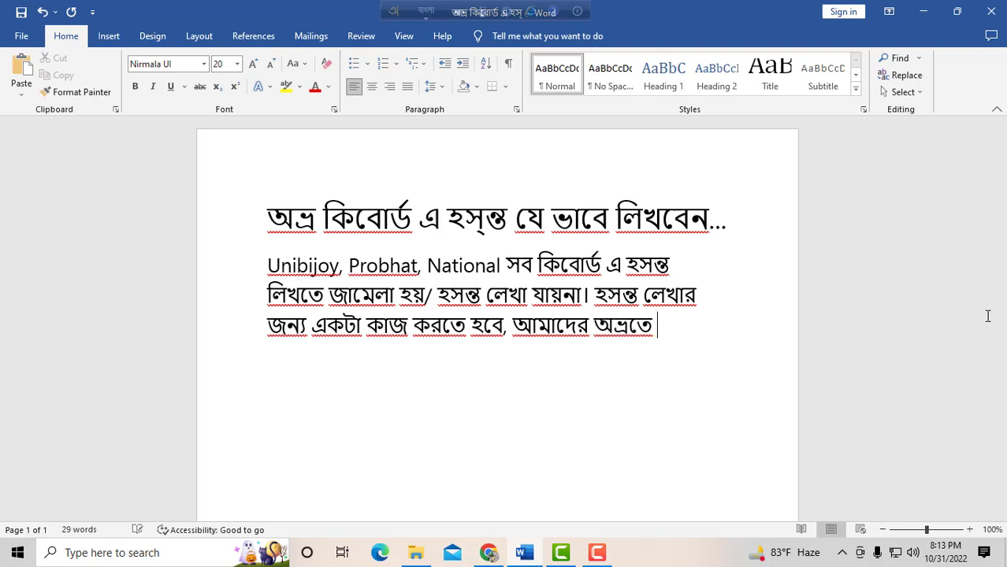
{"action": "type", "text": "ze ki"}
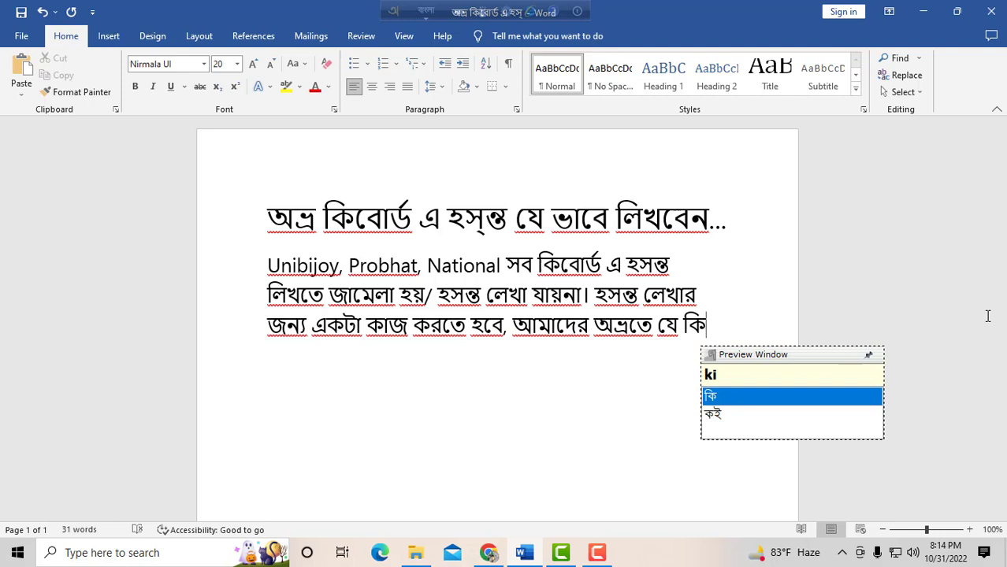
{"action": "type", "text": "bO"}
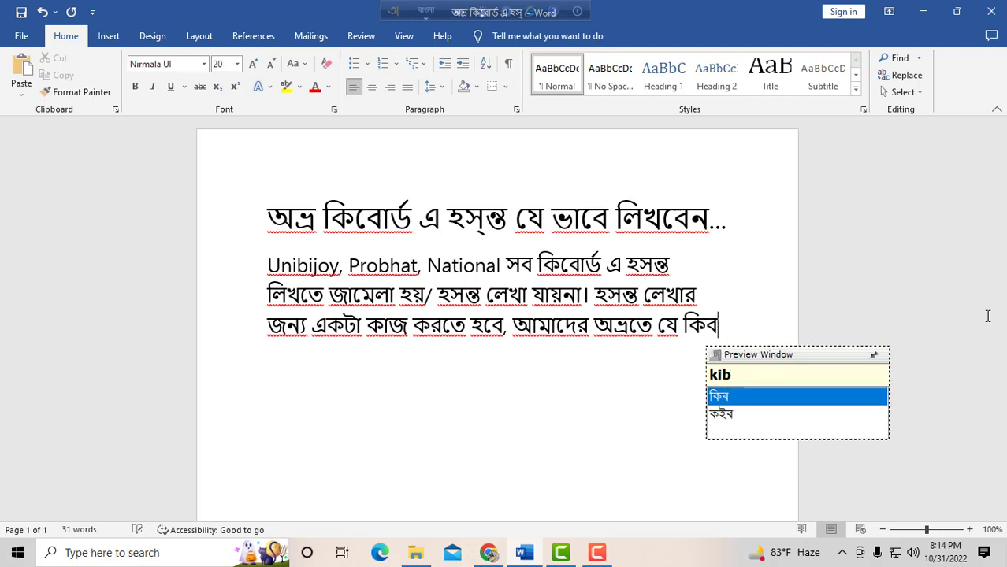
{"action": "type", "text": "r"}
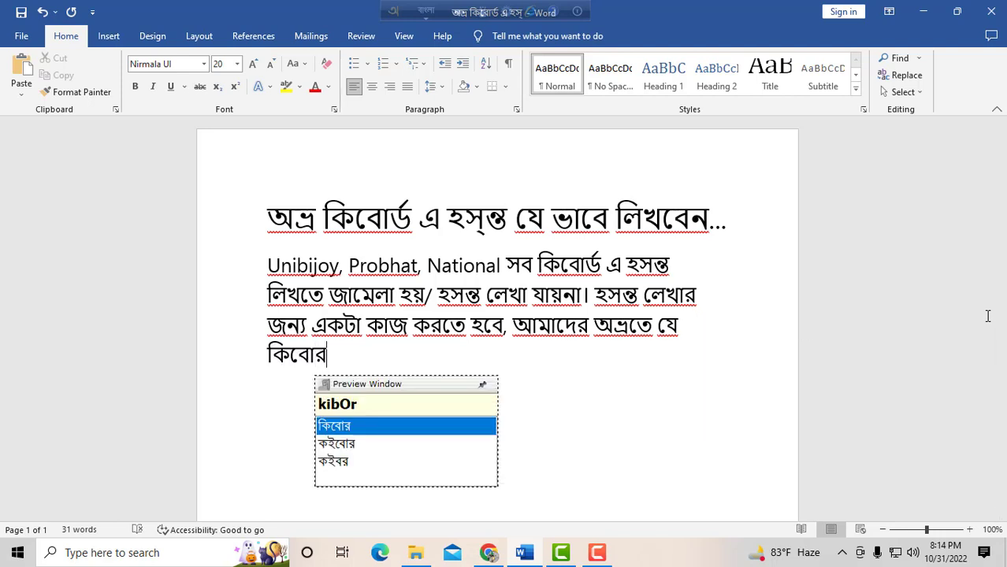
{"action": "type", "text": "D"}
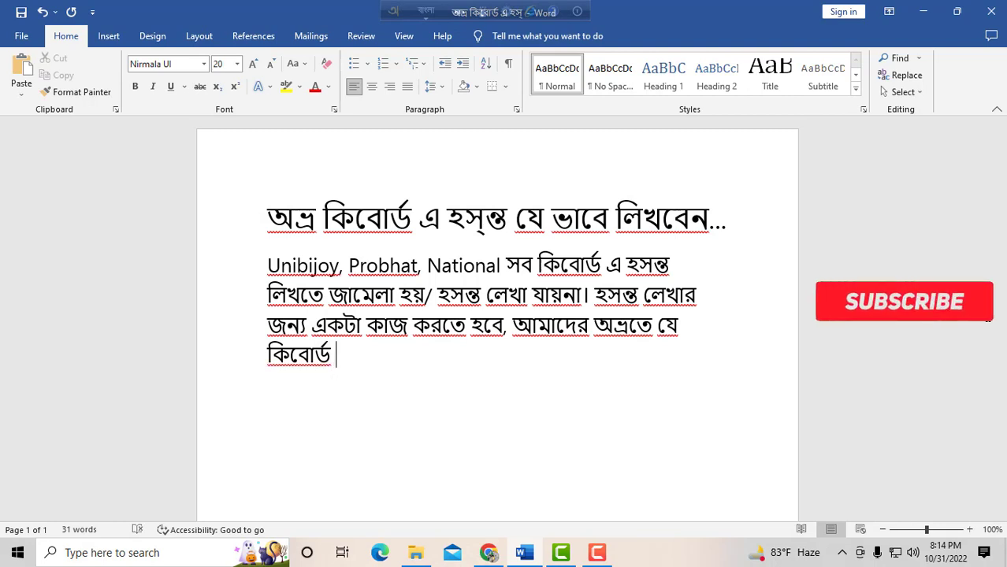
Add "সিলেক্ট থাকুকনা কেন," after "কিবোর্ড" at the end of the body paragraph
{"action": "type", "text": " d"}
{"action": "key", "text": "BackSpace"}
{"action": "type", "text": "si"}
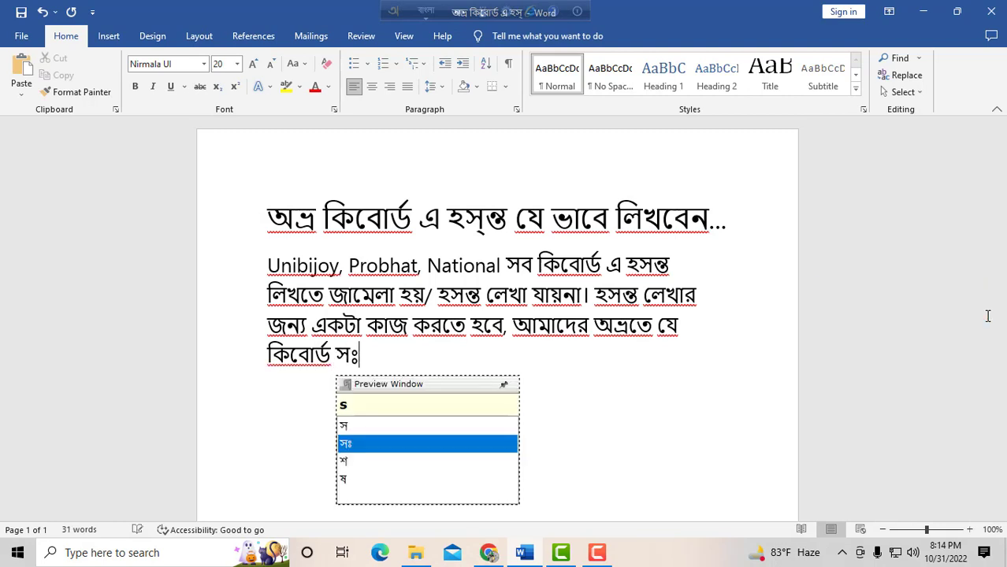
{"action": "type", "text": "le"}
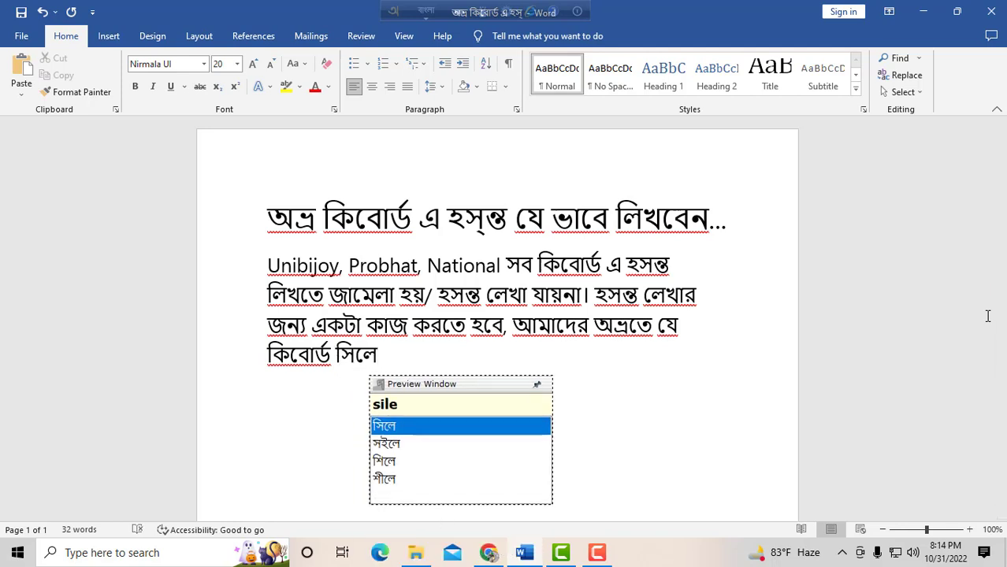
{"action": "type", "text": "k"}
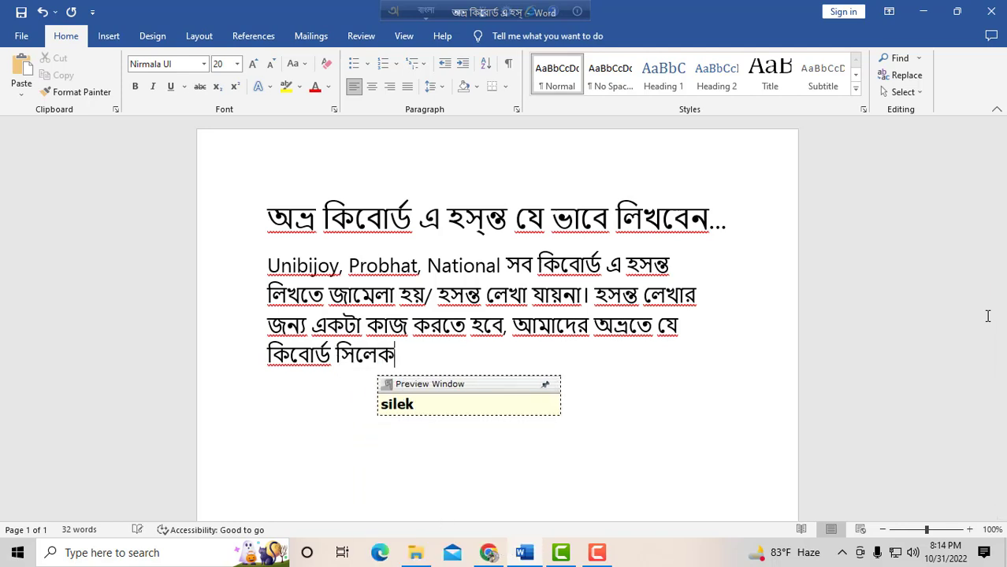
{"action": "type", "text": "T thak"}
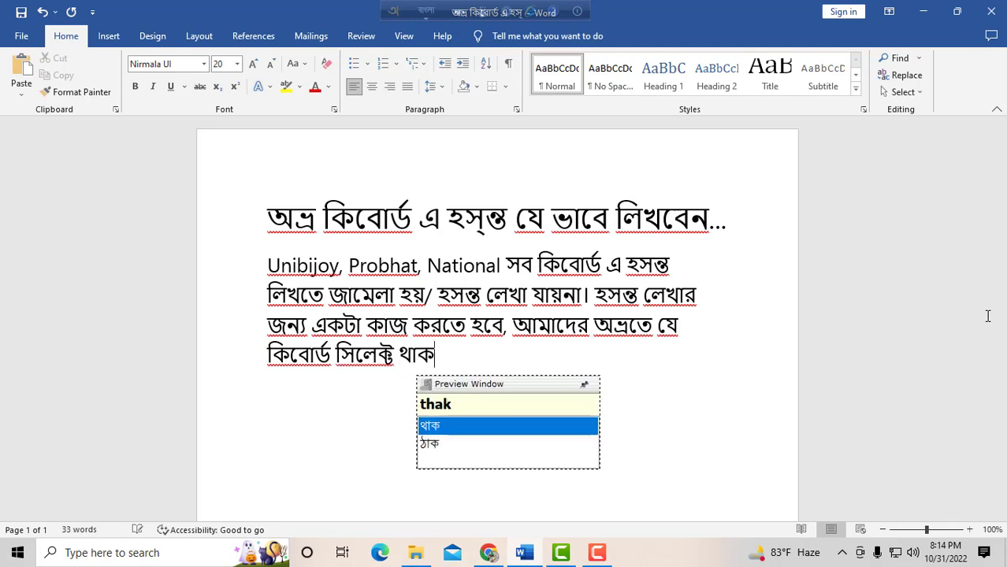
{"action": "type", "text": "ukba"}
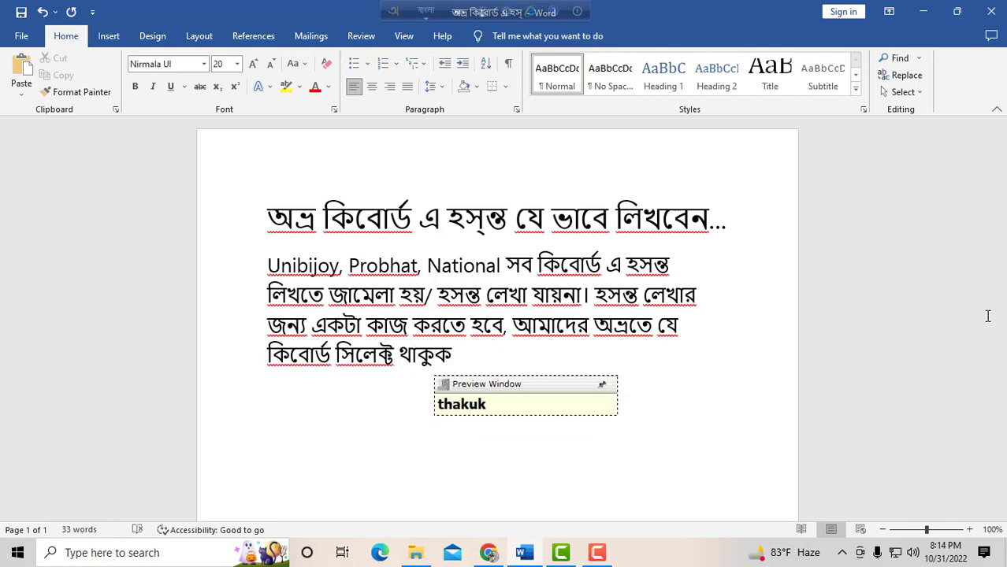
{"action": "key", "text": "BackSpace"}
{"action": "key", "text": "BackSpace"}
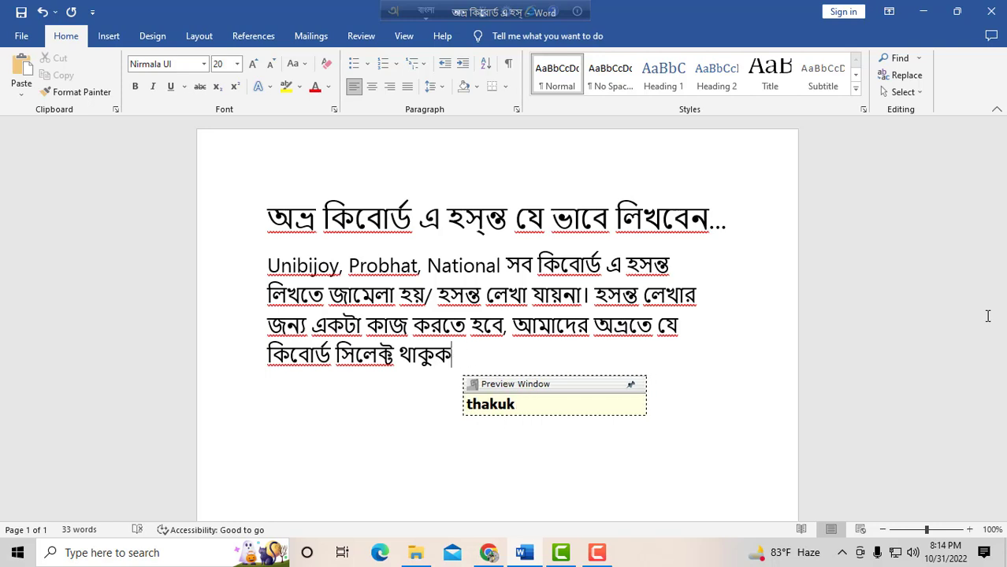
{"action": "type", "text": "na ke"}
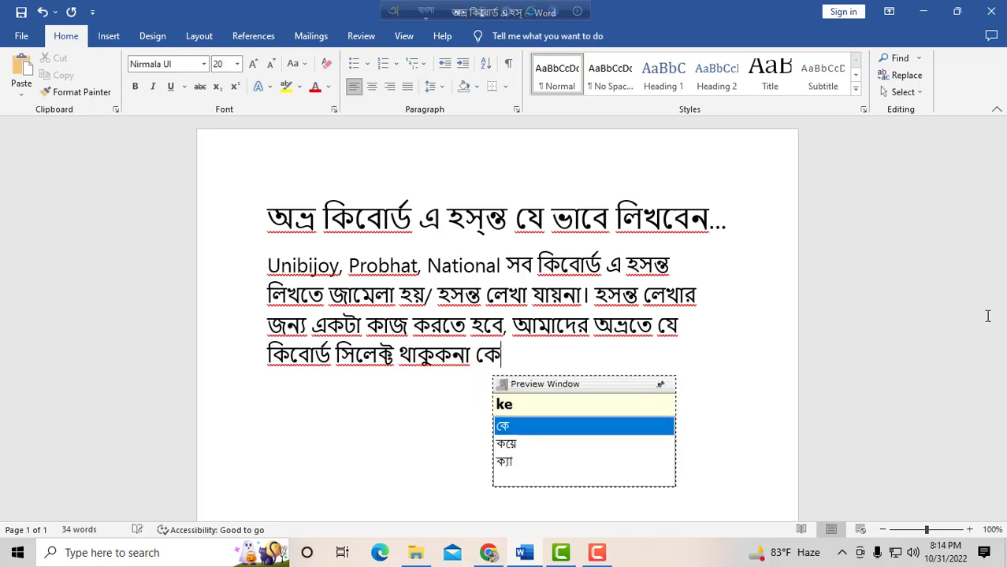
{"action": "type", "text": "n"}
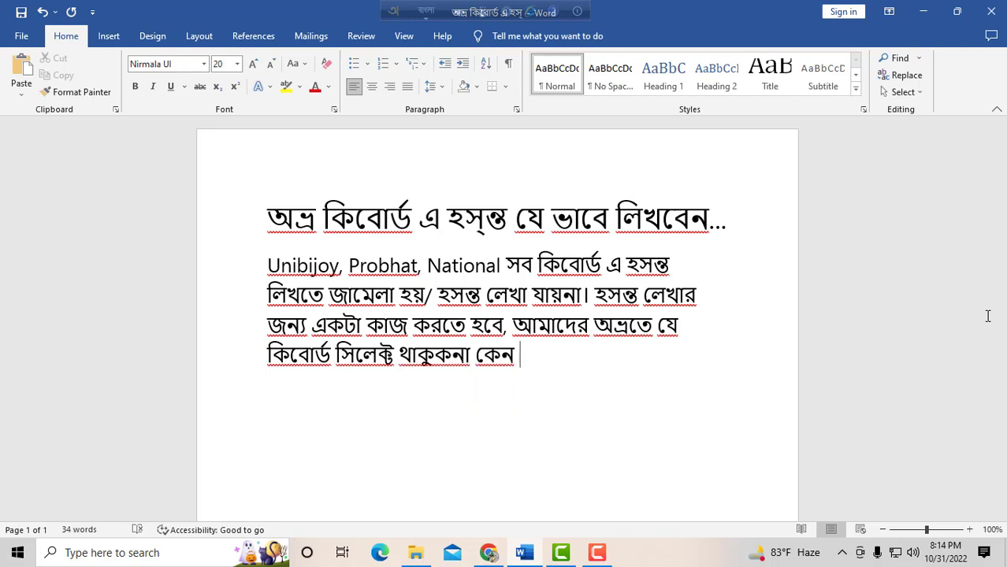
{"action": "key", "text": "BackSpace"}
{"action": "type", "text": ","}
Continue the body paragraph after "কেন," with the Bangla words "আমাদের অভ্র"
{"action": "type", "text": "ama"}
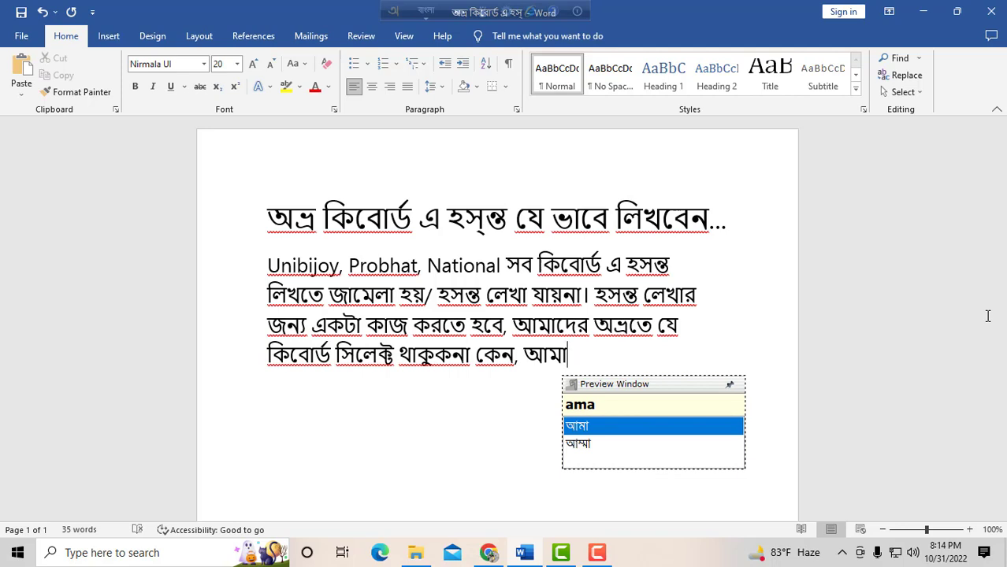
{"action": "type", "text": "der"}
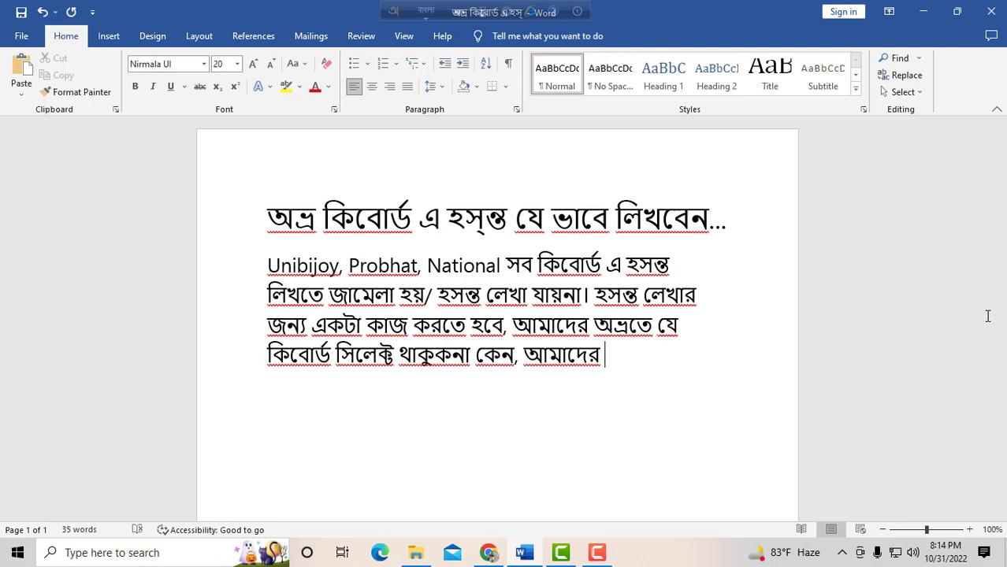
{"action": "type", "text": "ov"}
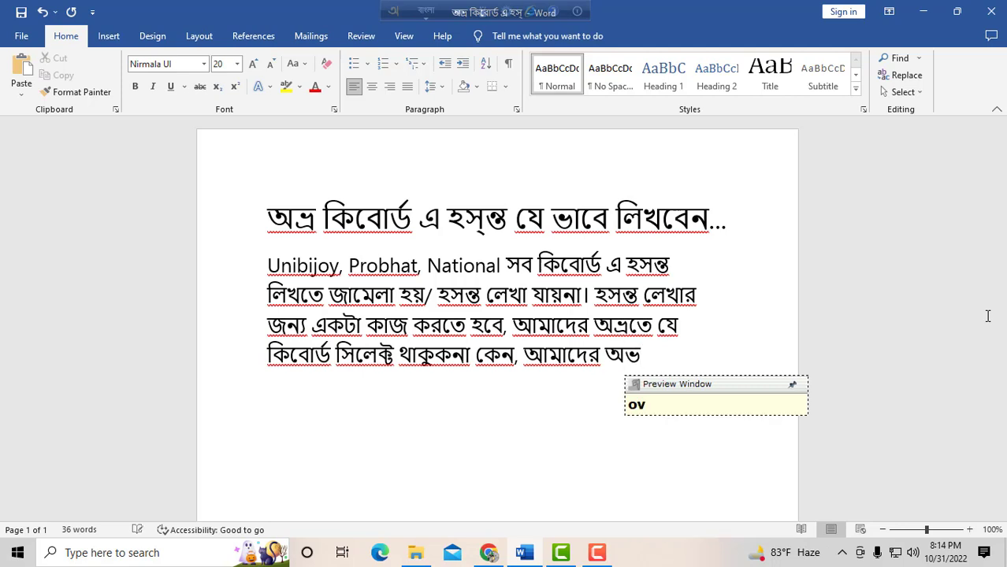
{"action": "type", "text": "r "}
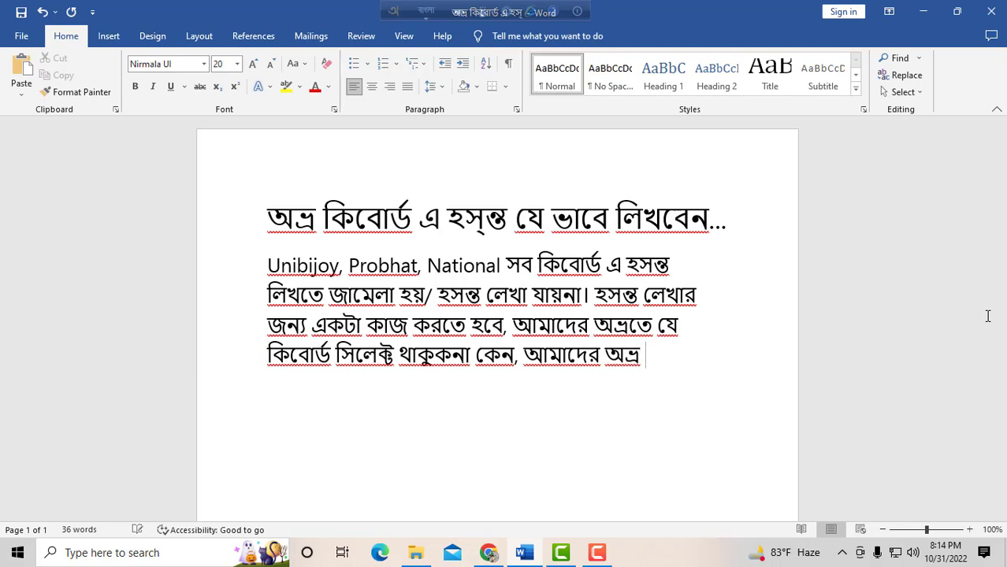
Add the Bangla words "কিবোর্ড এ" after "আমাদের অভ্র" in the body paragraph
{"action": "type", "text": "ki"}
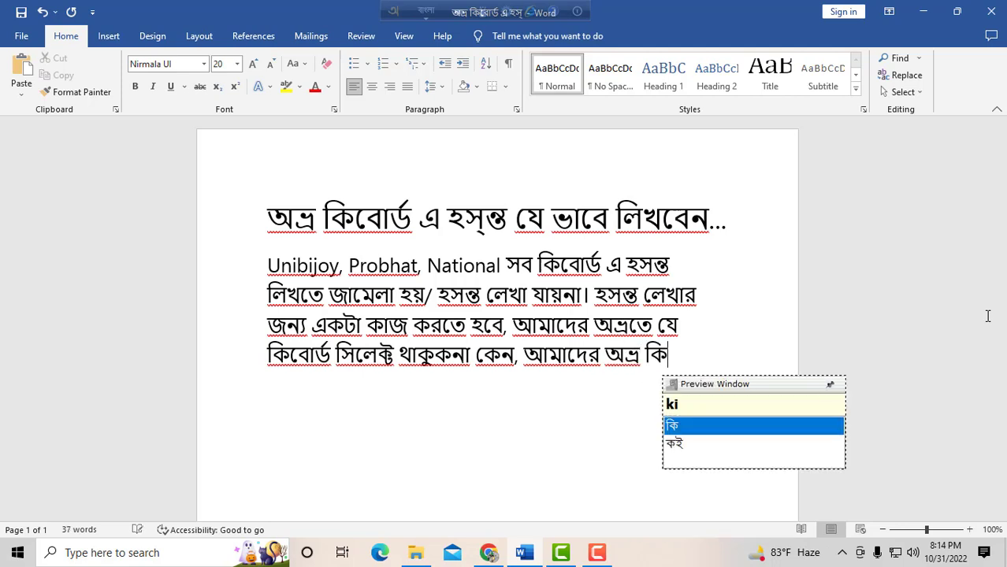
{"action": "type", "text": "bO"}
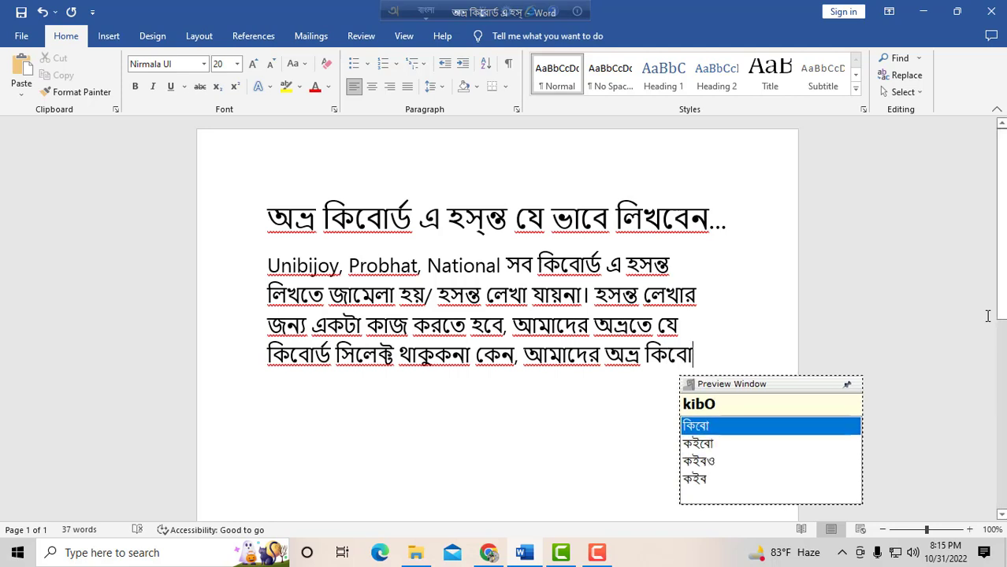
{"action": "type", "text": "r"}
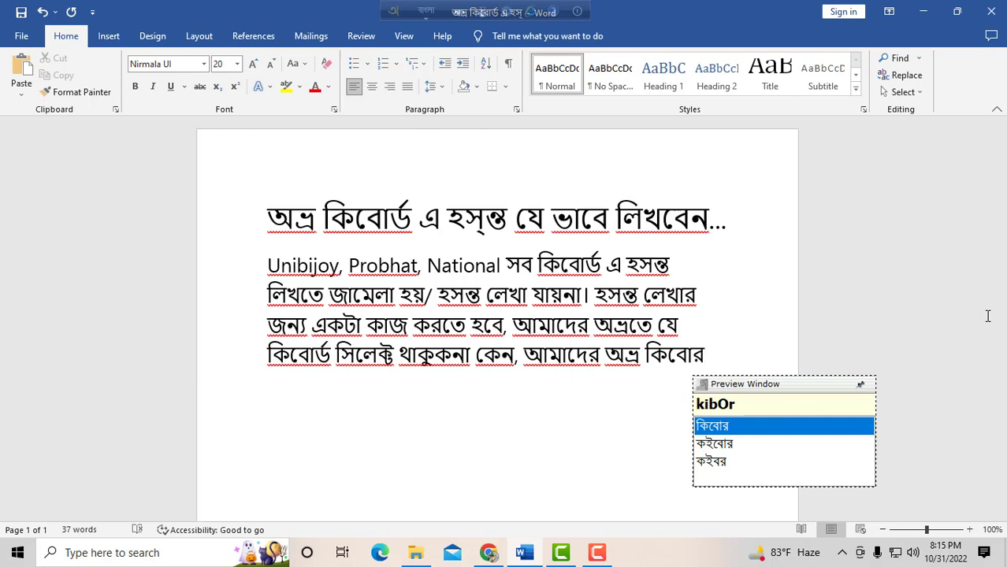
{"action": "type", "text": "De"}
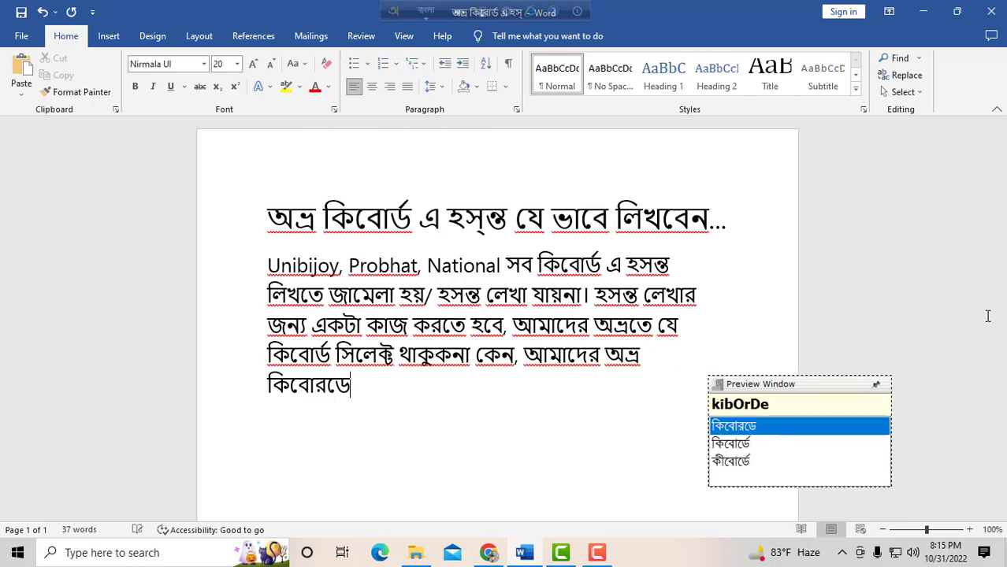
{"action": "key", "text": "BackSpace"}
{"action": "type", "text": "e"}
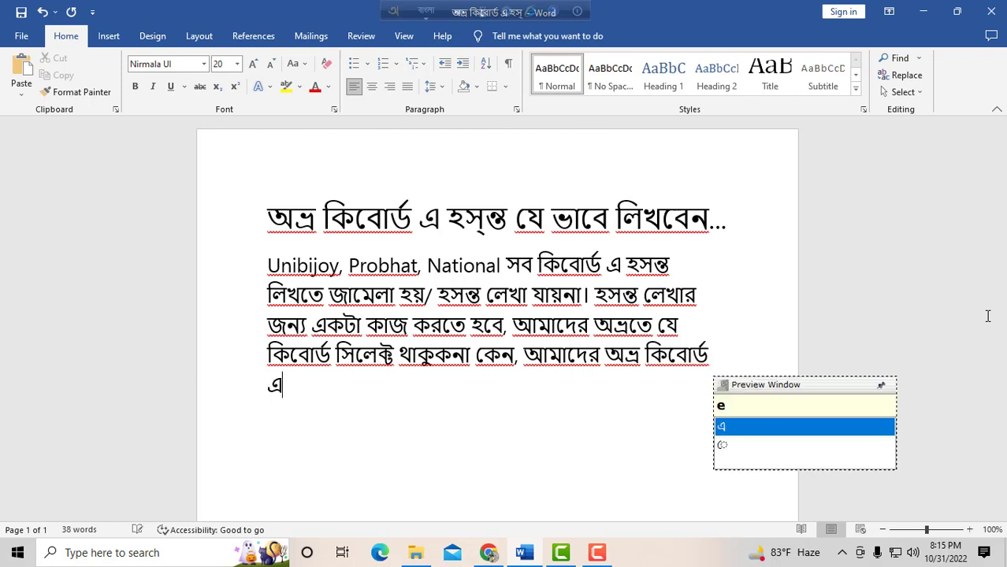
Extend the body paragraph after "কিবোর্ড এ" with the layout name "অভ্র ফোনেটিক"
{"action": "type", "text": " av"}
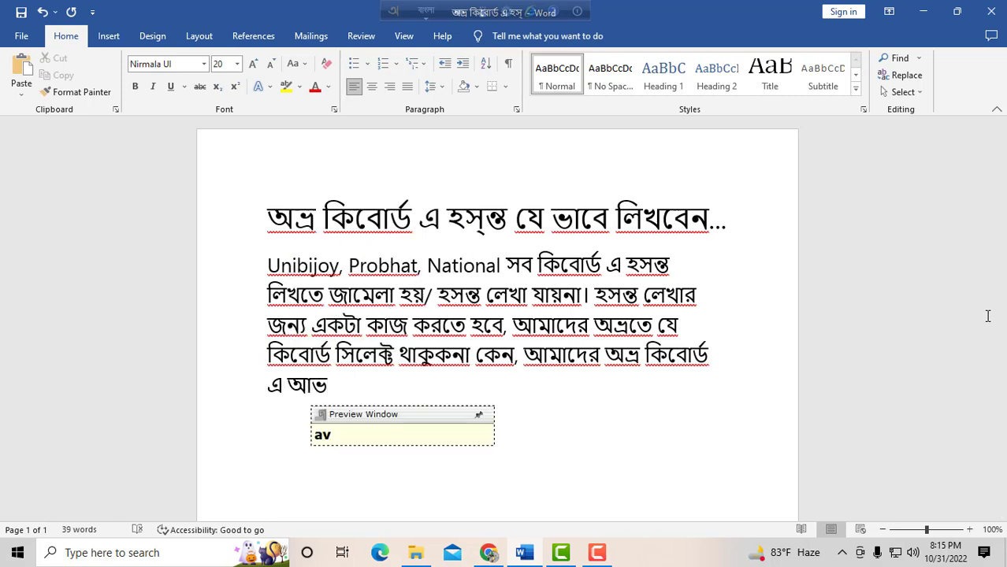
{"action": "key", "text": "BackSpace"}
{"action": "key", "text": "BackSpace"}
{"action": "type", "text": "ov"}
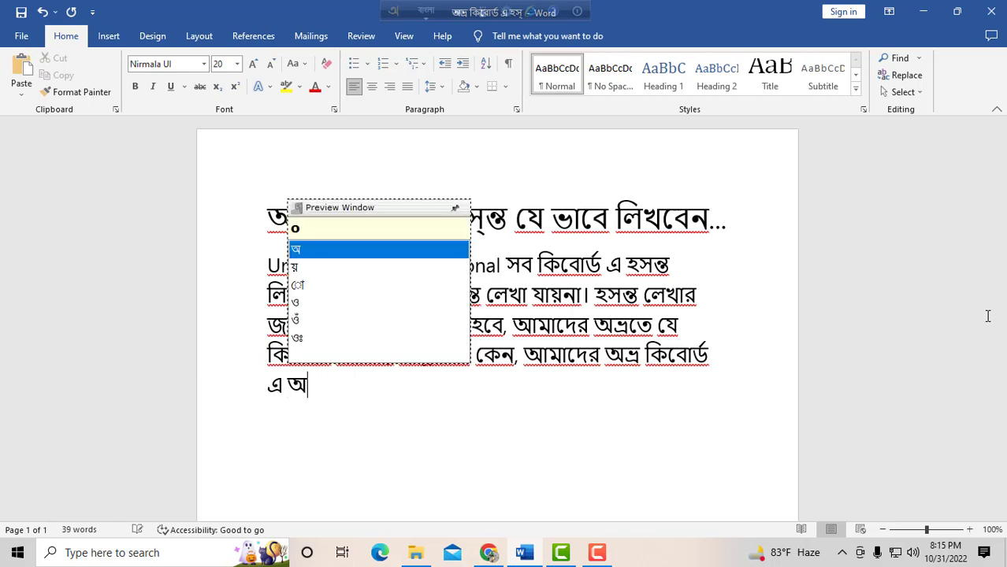
{"action": "type", "text": "r"}
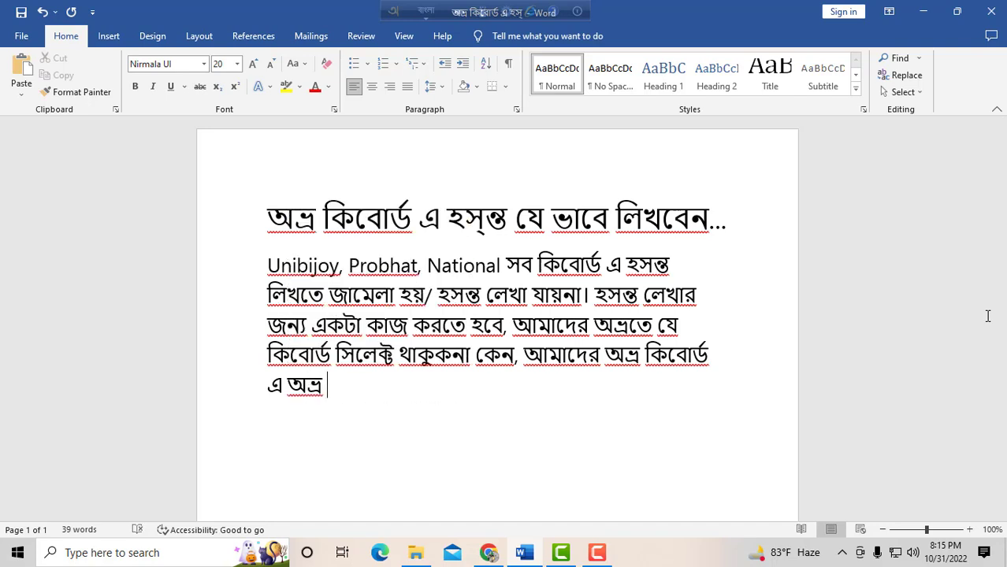
{"action": "type", "text": " FO"}
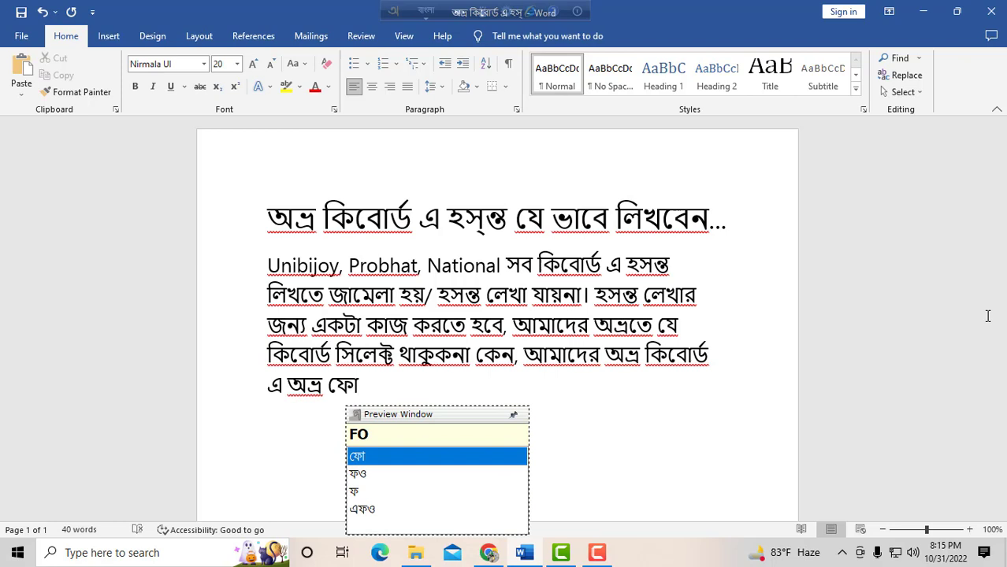
{"action": "type", "text": "ne"}
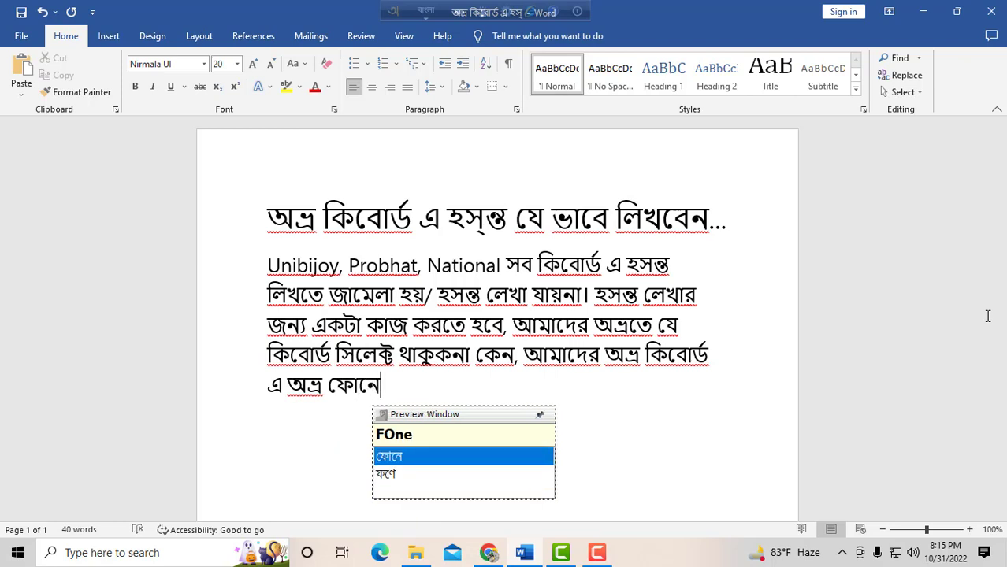
{"action": "type", "text": "Tik"}
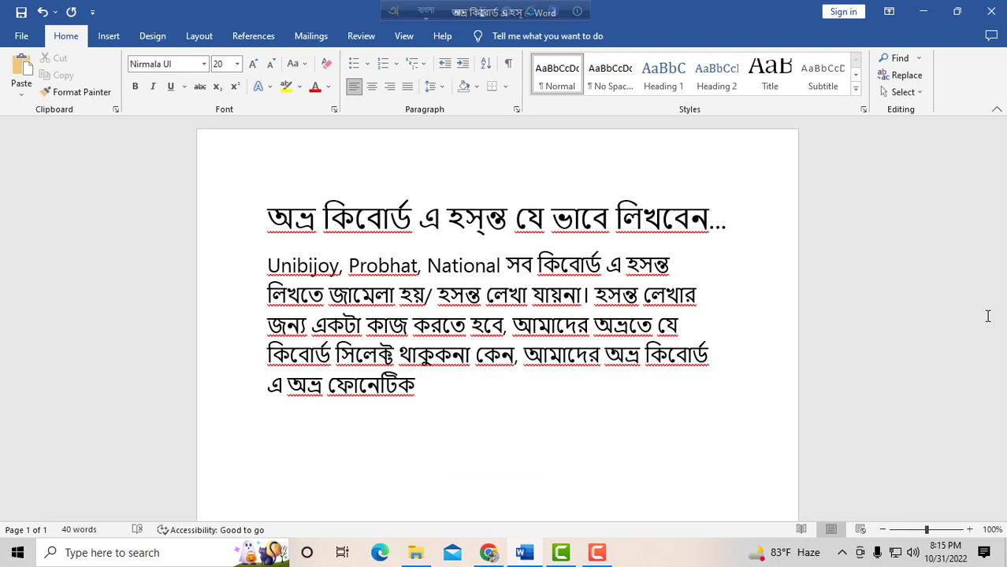
Add the Bangla words "সেলেক্ট করতে হবে" after "ফোনেটিক" in the body paragraph
{"action": "type", "text": "se"}
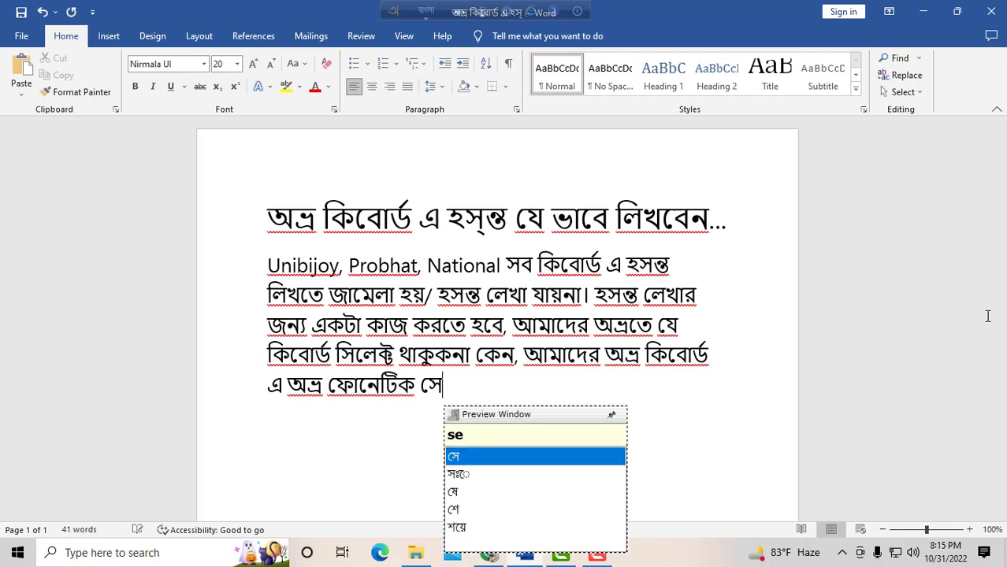
{"action": "type", "text": "lekT "}
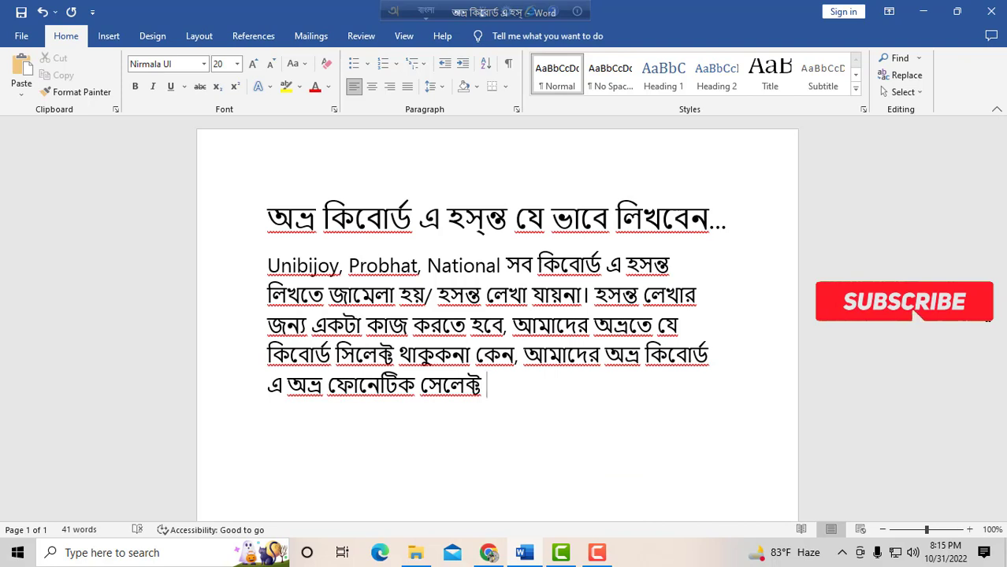
{"action": "type", "text": "kor"}
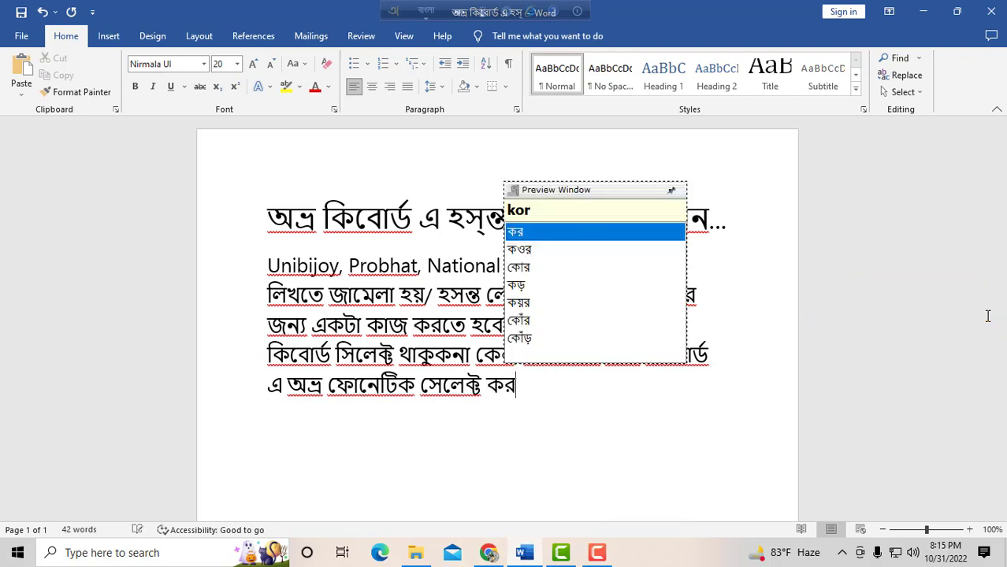
{"action": "type", "text": "te ho"}
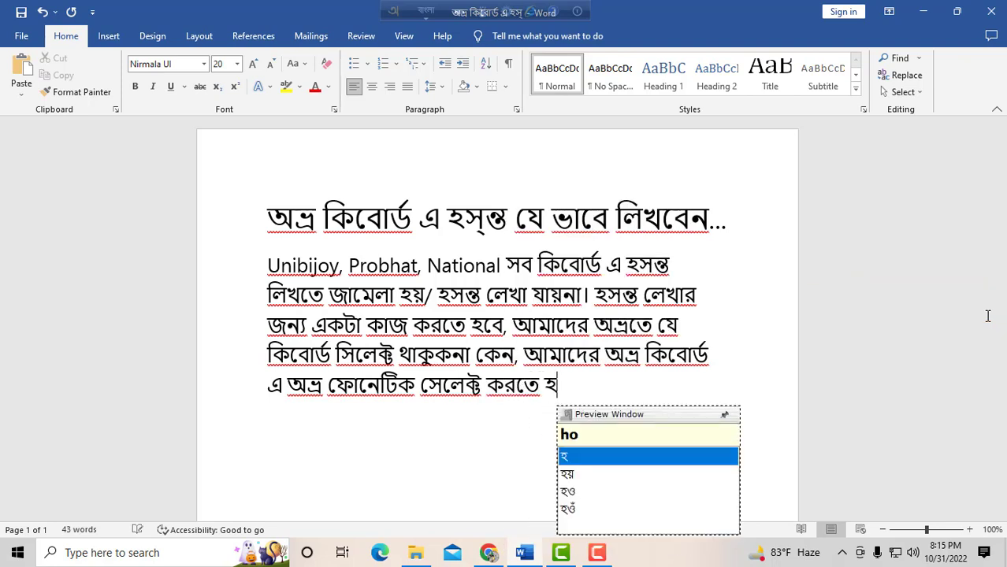
{"action": "type", "text": "be"}
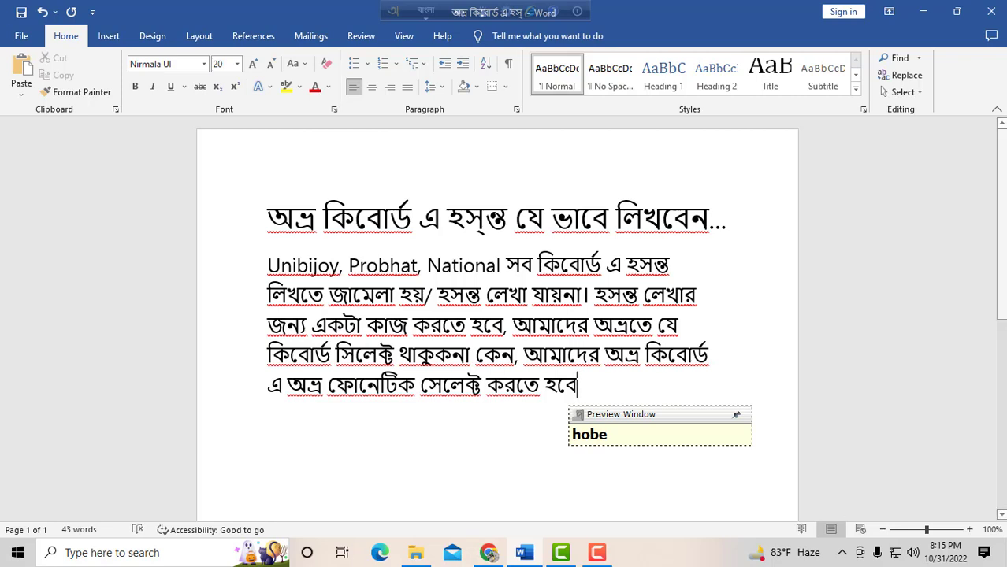
Choose the Avro Phonetic (English to Bangla) keyboard layout and add a comma after "করতে হবে" at the paragraph's end
{"action": "left_click", "coordinate": [427, 19]}
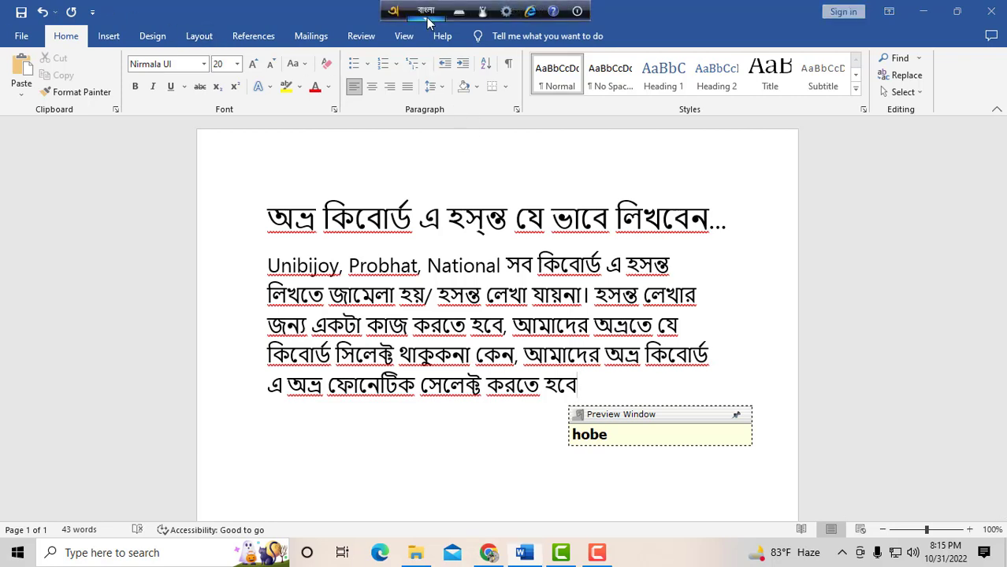
{"action": "left_click", "coordinate": [427, 22]}
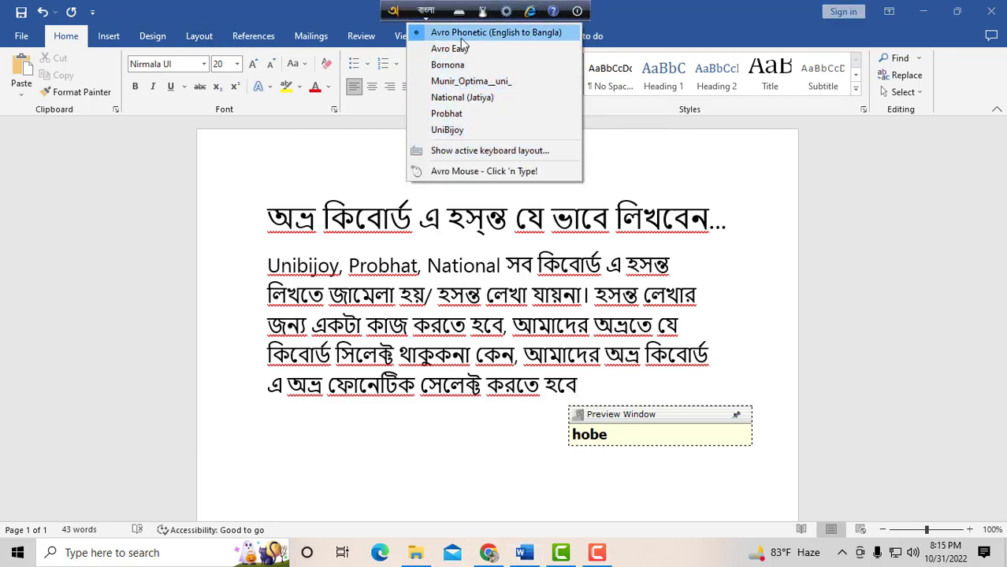
{"action": "left_click", "coordinate": [419, 35]}
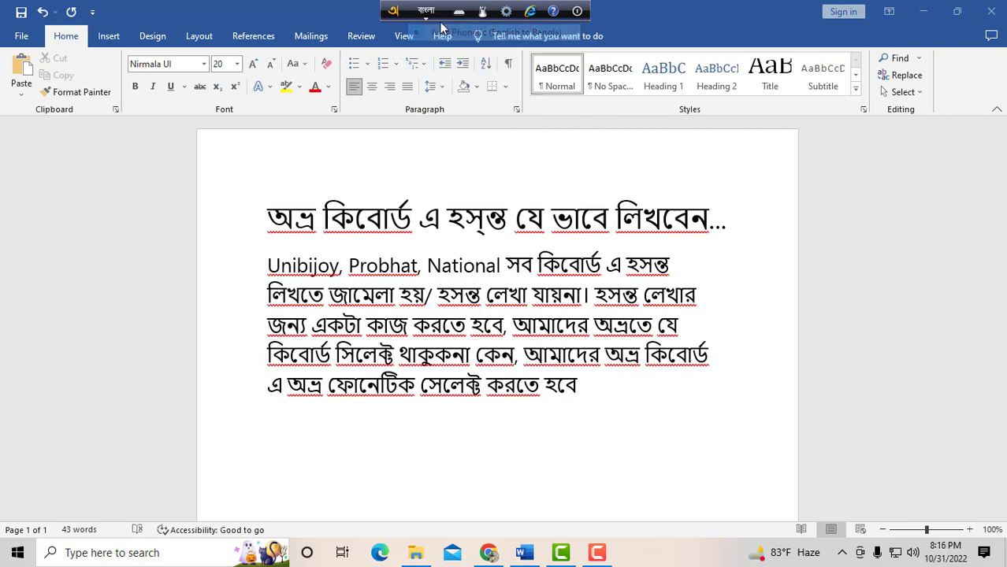
{"action": "left_click", "coordinate": [584, 398]}
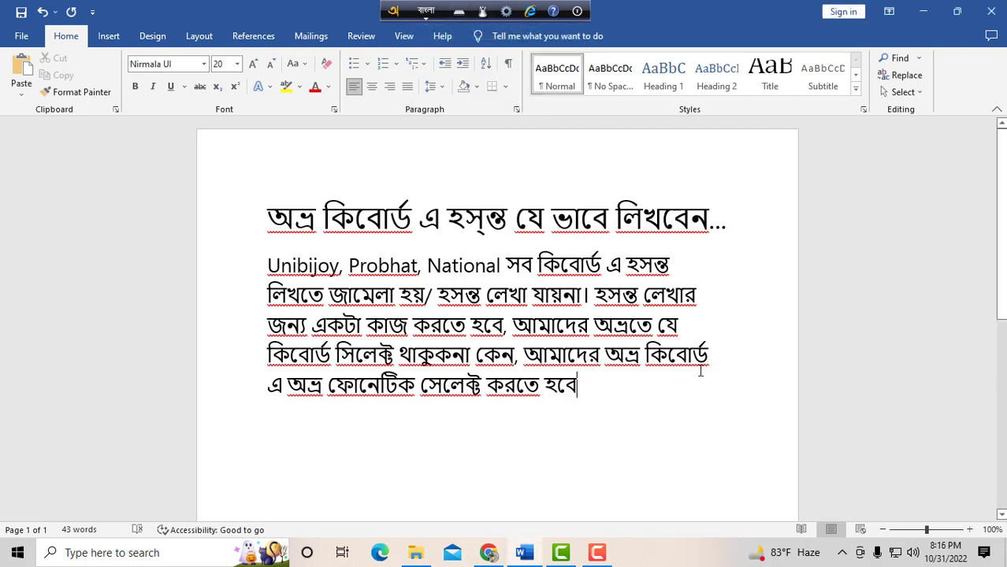
{"action": "type", "text": ","}
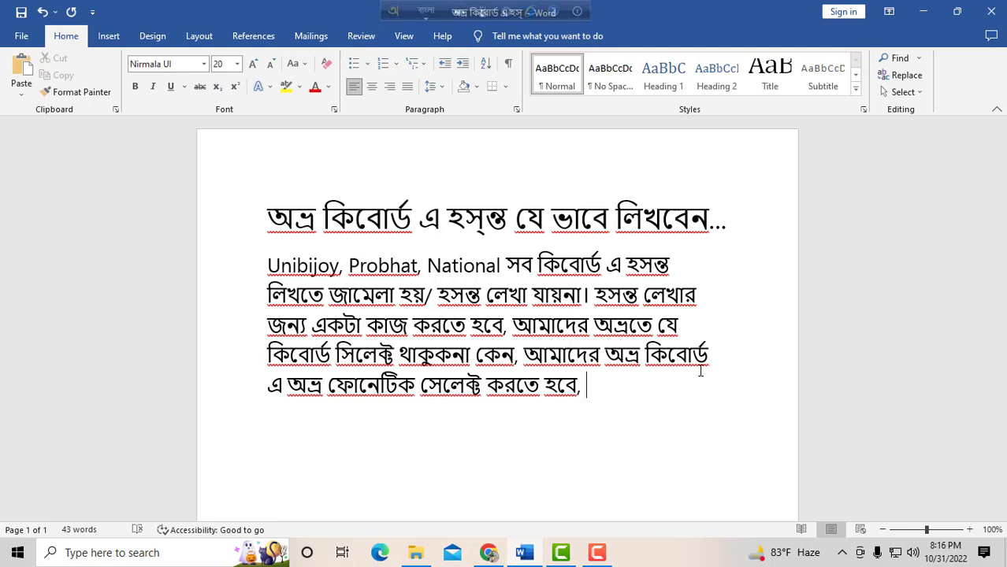
Correct the word after "ফোনেটিক" to "সিলেক্ট" by replacing its first syllable "সে" with "সি"
{"action": "key", "text": "Left"}
{"action": "key", "text": "Left"}
{"action": "key", "text": "Left"}
{"action": "key", "text": "Left"}
{"action": "key", "text": "Left"}
{"action": "key", "text": "Left"}
{"action": "key", "text": "Left"}
{"action": "key", "text": "Left"}
{"action": "key", "text": "Left"}
{"action": "key", "text": "Left"}
{"action": "key", "text": "Left"}
{"action": "key", "text": "Left"}
{"action": "key", "text": "Left"}
{"action": "key", "text": "Left"}
{"action": "key", "text": "Left"}
{"action": "key", "text": "Left"}
{"action": "key", "text": "Right"}
{"action": "key", "text": "Right"}
{"action": "key", "text": "Right"}
{"action": "key", "text": "shift+Right"}
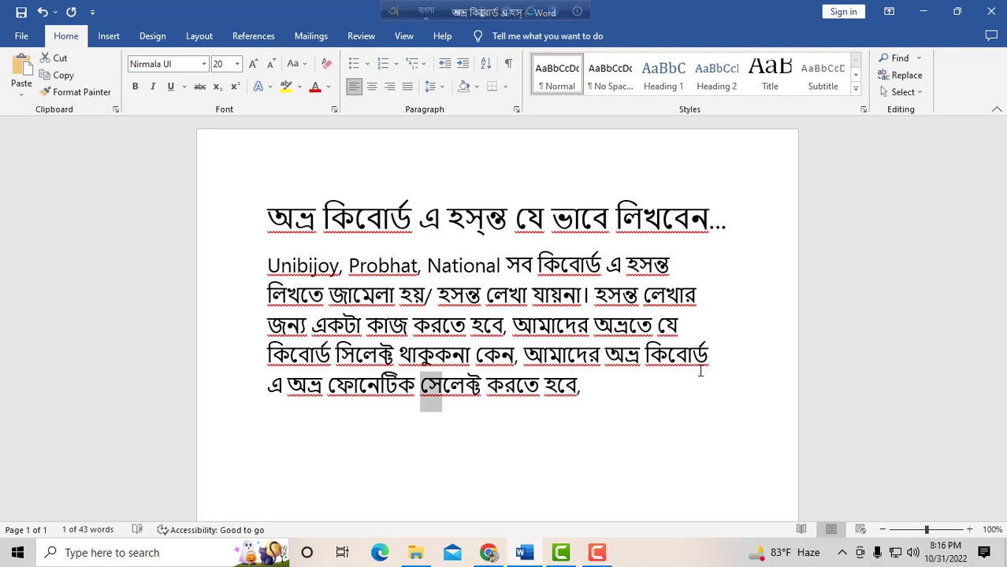
{"action": "type", "text": "si"}
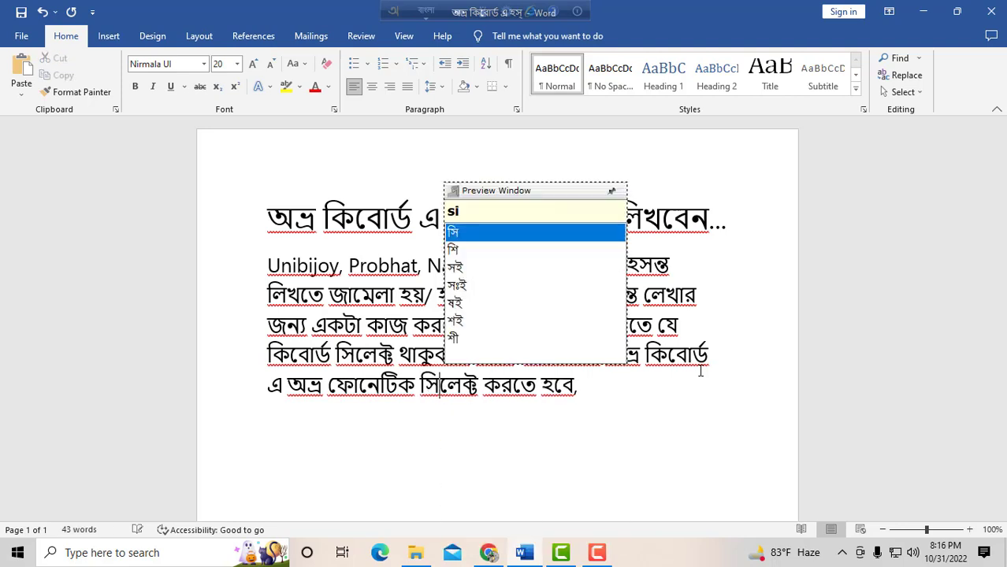
{"action": "type", "text": "`"}
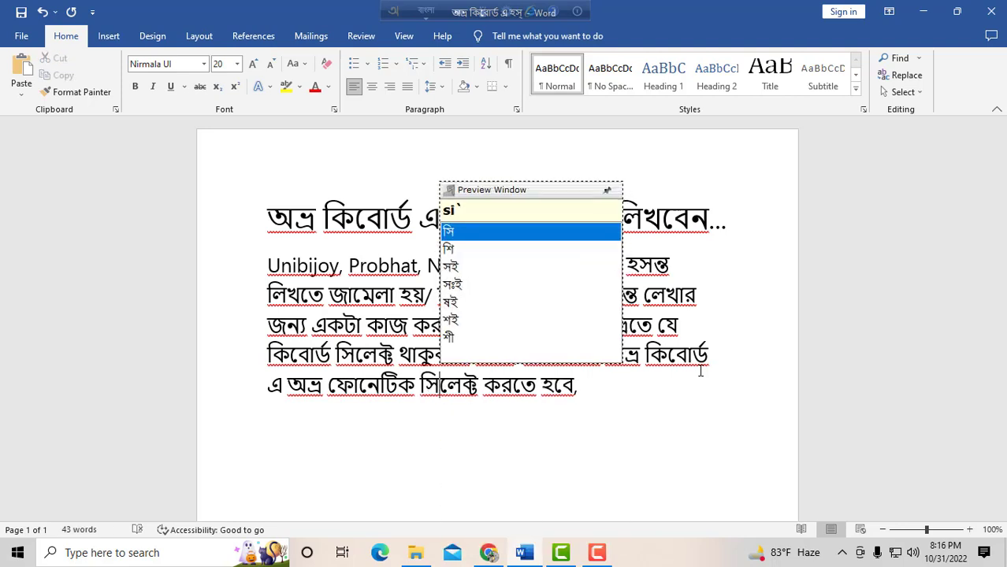
{"action": "key", "text": "Return"}
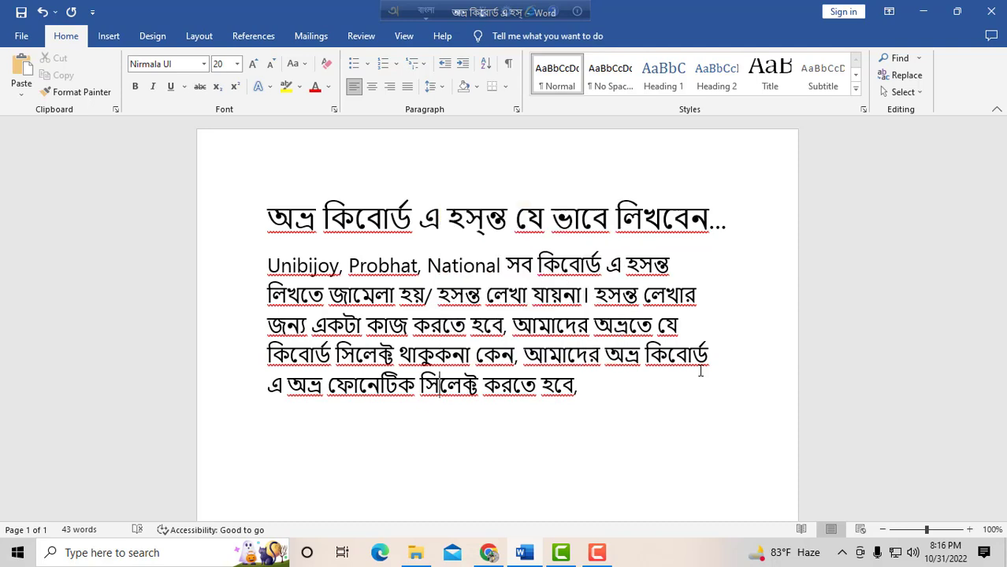
Continue the body paragraph after the comma following "করতে হবে" with the Bangla words "সিলেক্ট করার পর"
{"action": "left_click", "coordinate": [700, 371]}
{"action": "type", "text": "d"}
{"action": "key", "text": "BackSpace"}
{"action": "type", "text": "silek"}
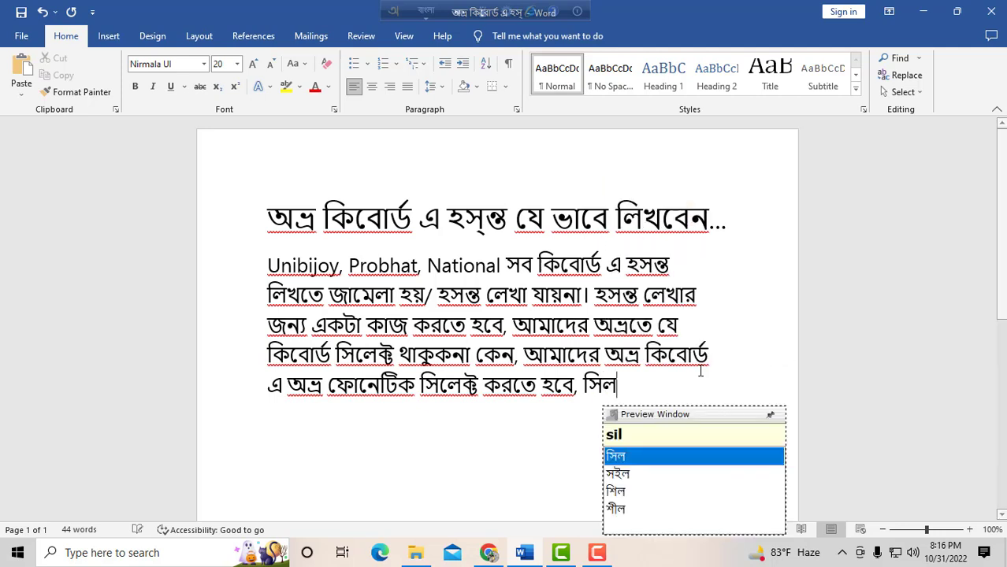
{"action": "type", "text": "t kor"}
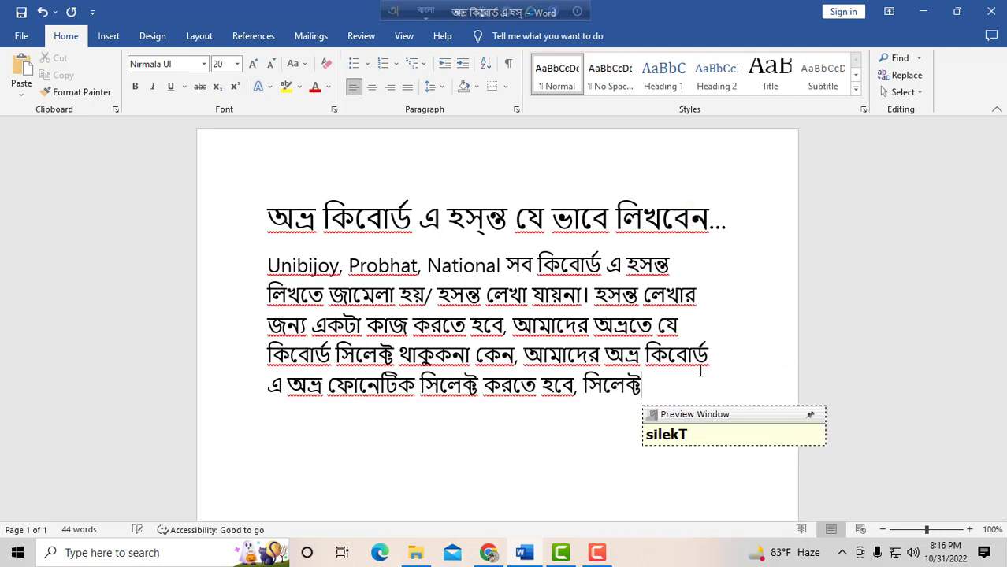
{"action": "type", "text": "ar p"}
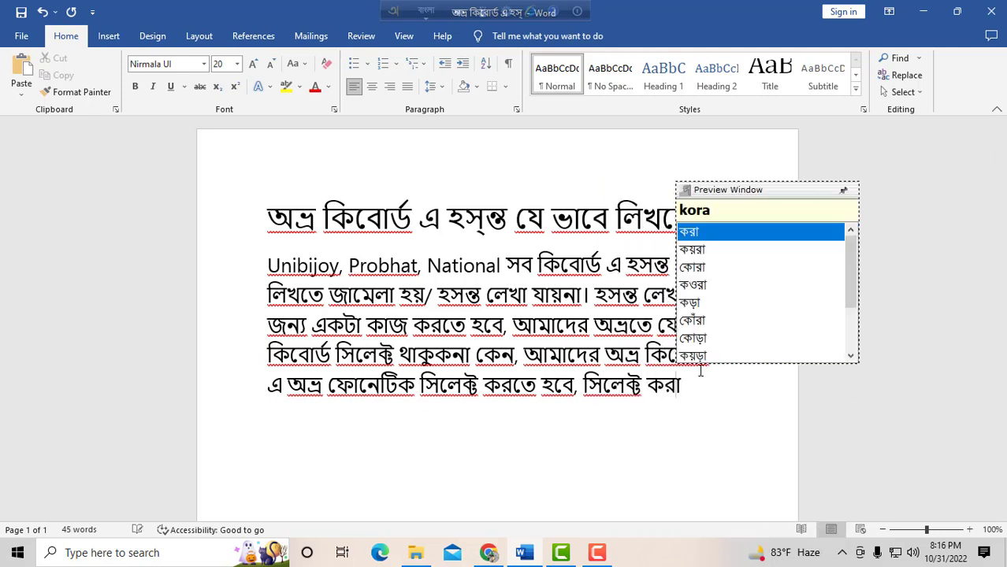
{"action": "type", "text": "or"}
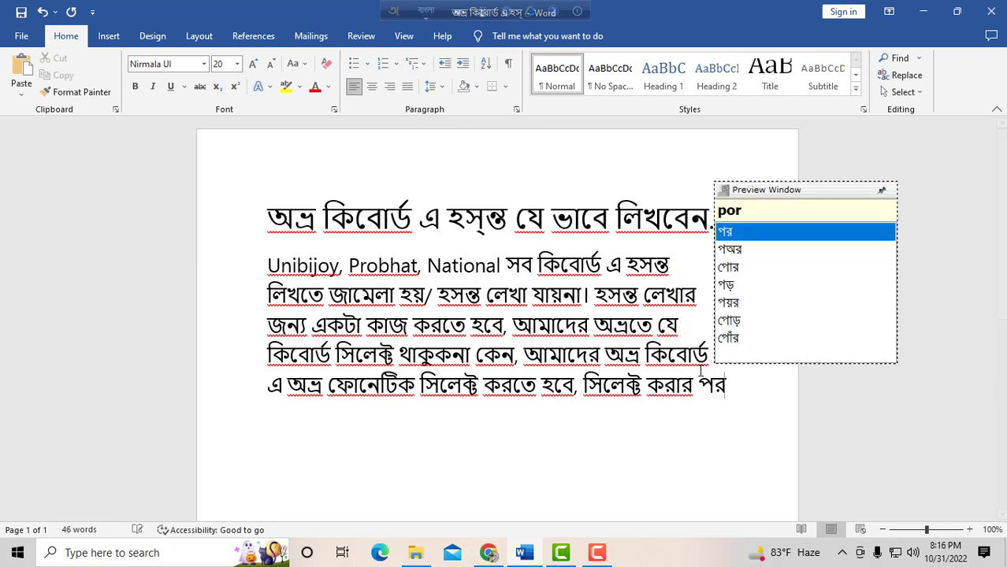
Add the Bangla words "আমরা যে অক্করে" after "করার পর" in the body paragraph
{"action": "key", "text": "Return"}
{"action": "type", "text": "amr"}
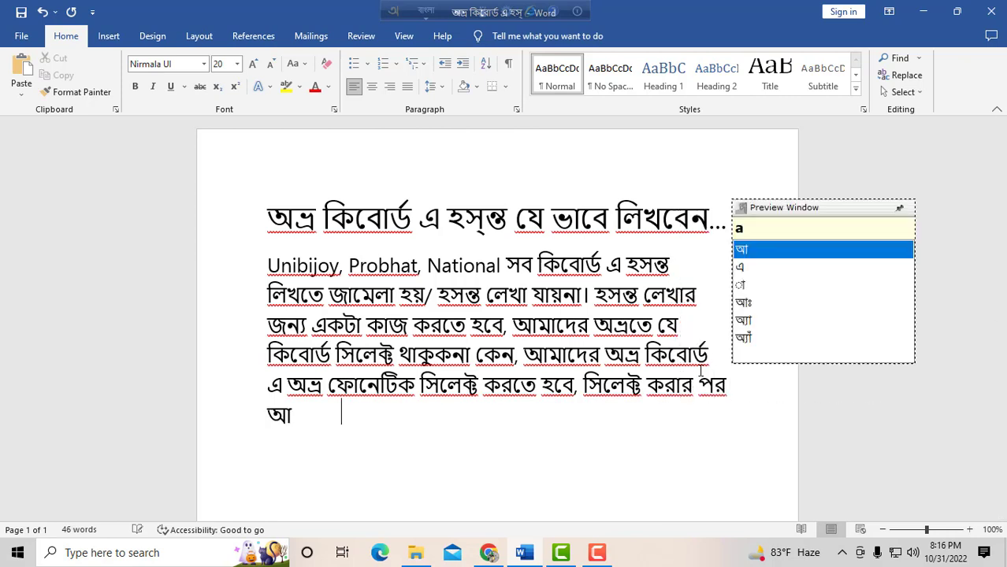
{"action": "key", "text": "BackSpace"}
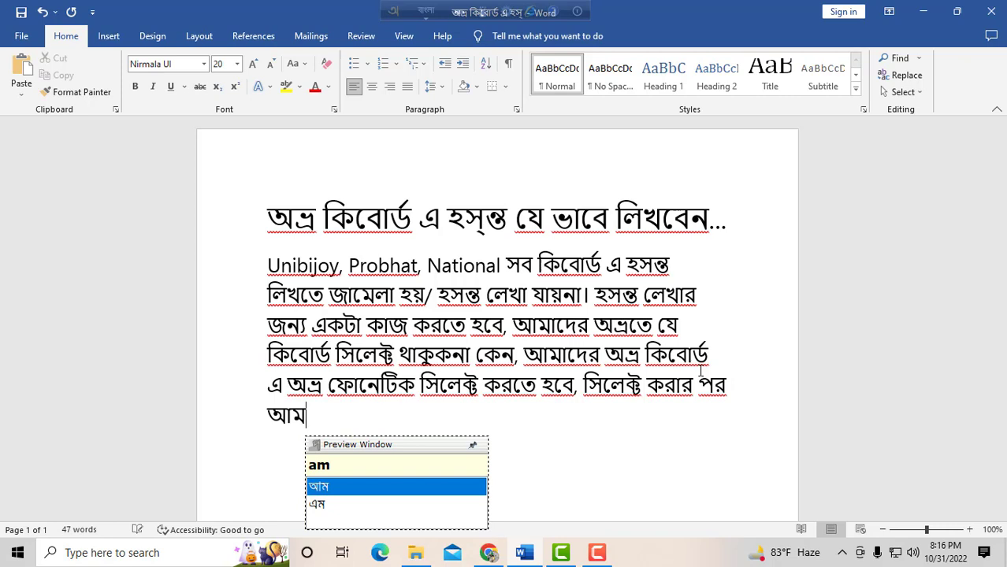
{"action": "type", "text": "ora "}
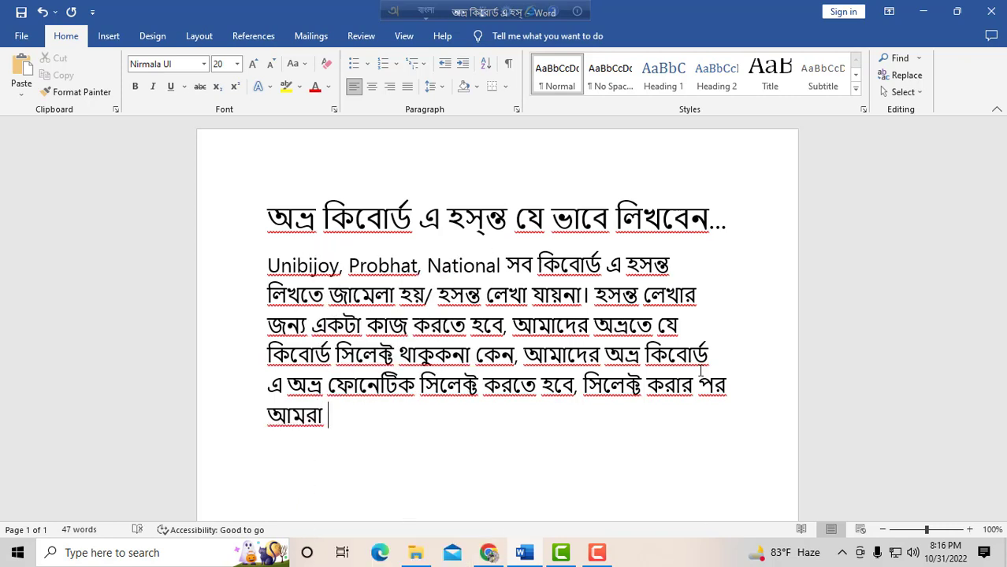
{"action": "type", "text": "ze o"}
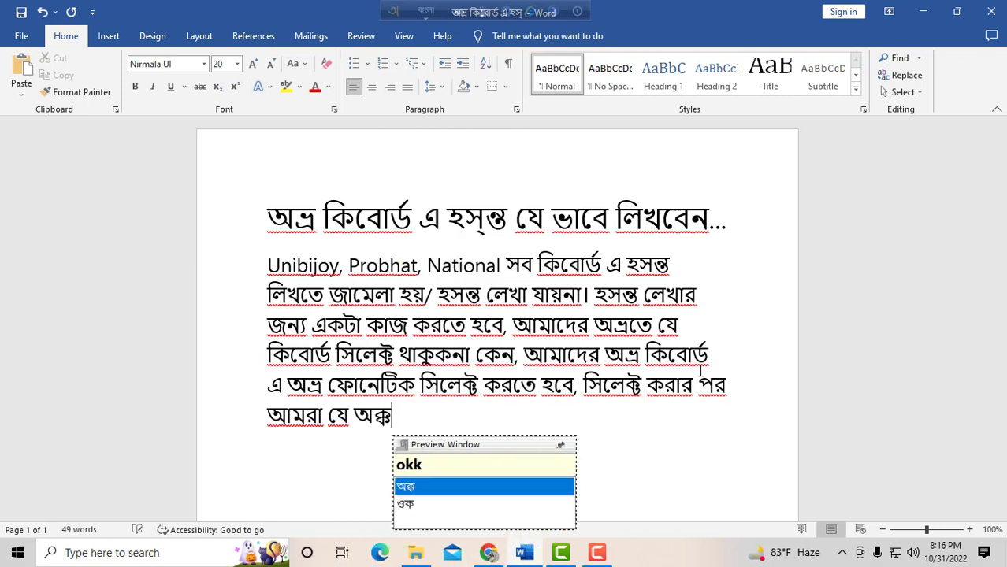
{"action": "type", "text": "ot"}
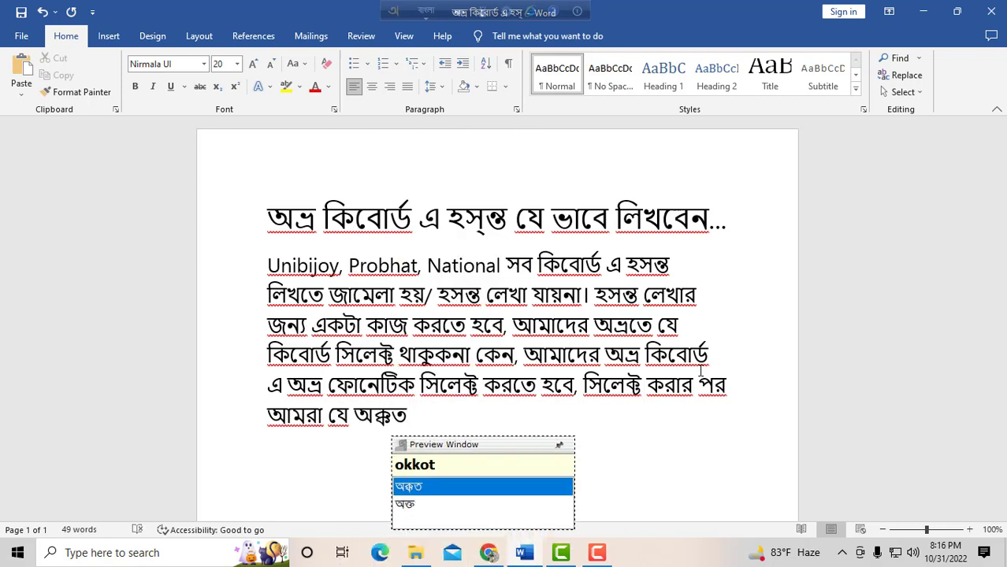
{"action": "key", "text": "BackSpace"}
{"action": "type", "text": "re "}
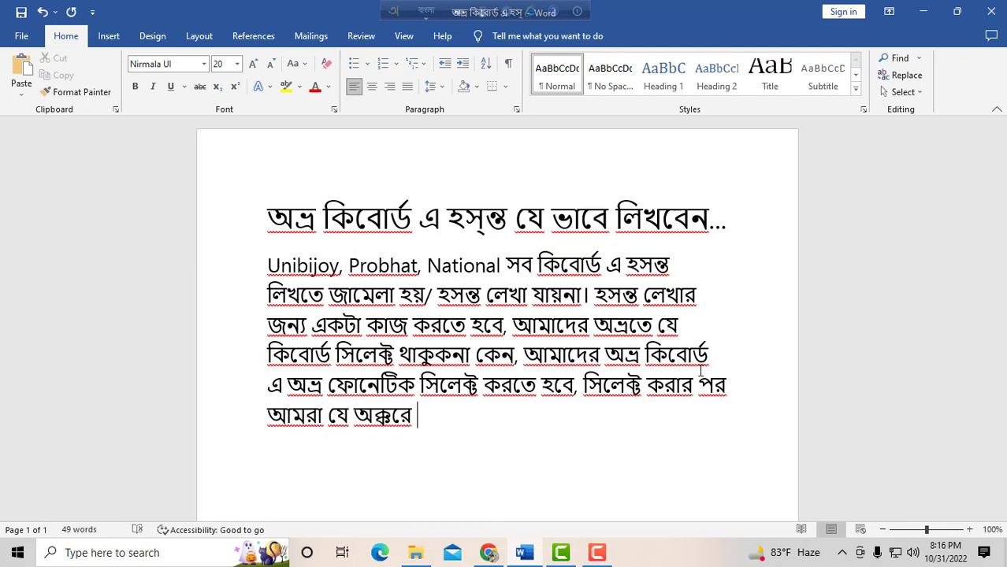
Extend the sentence after "আমরা যে অক্করে" with the words "পাশে লেখতে চাই"
{"action": "type", "text": "pa"}
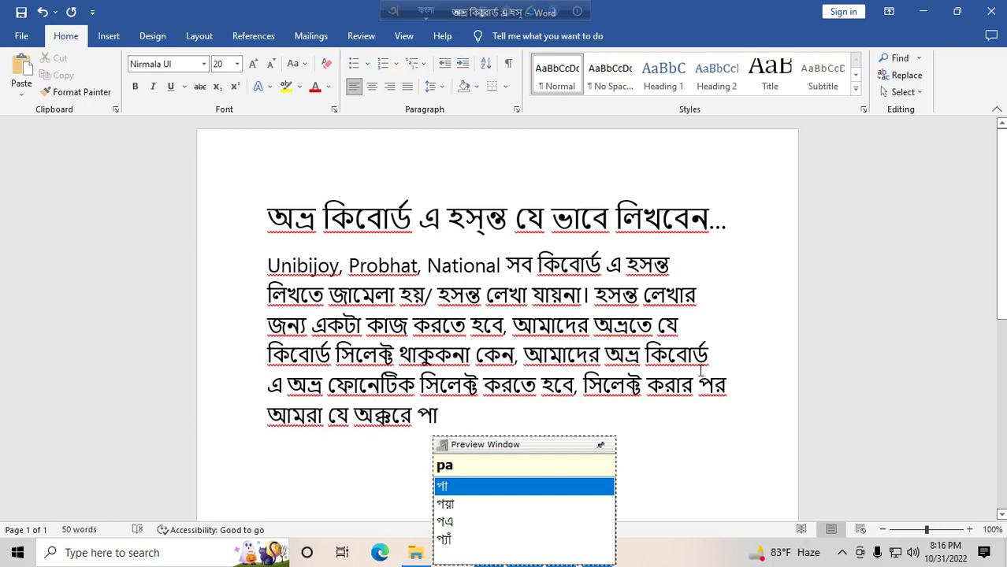
{"action": "type", "text": "she "}
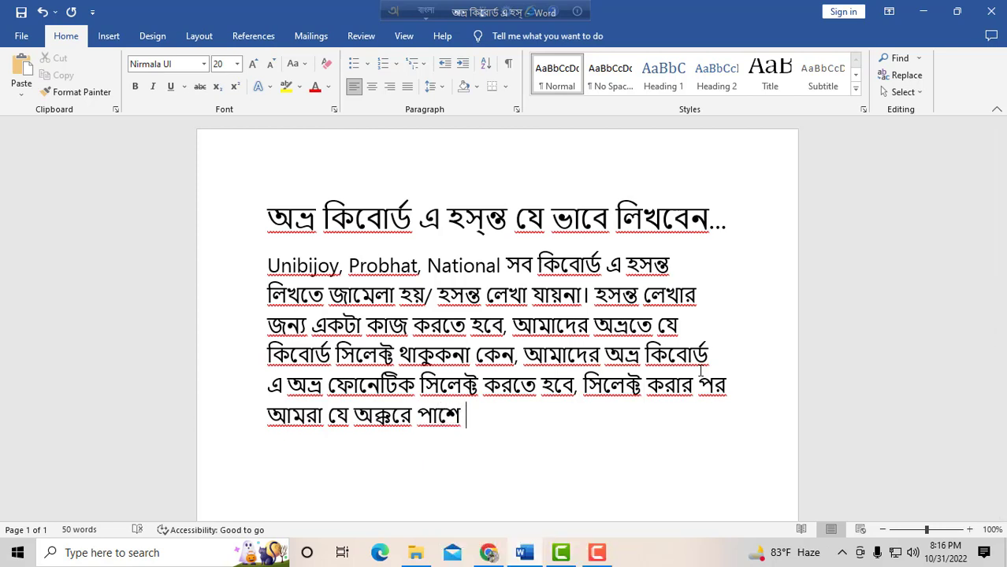
{"action": "type", "text": "l"}
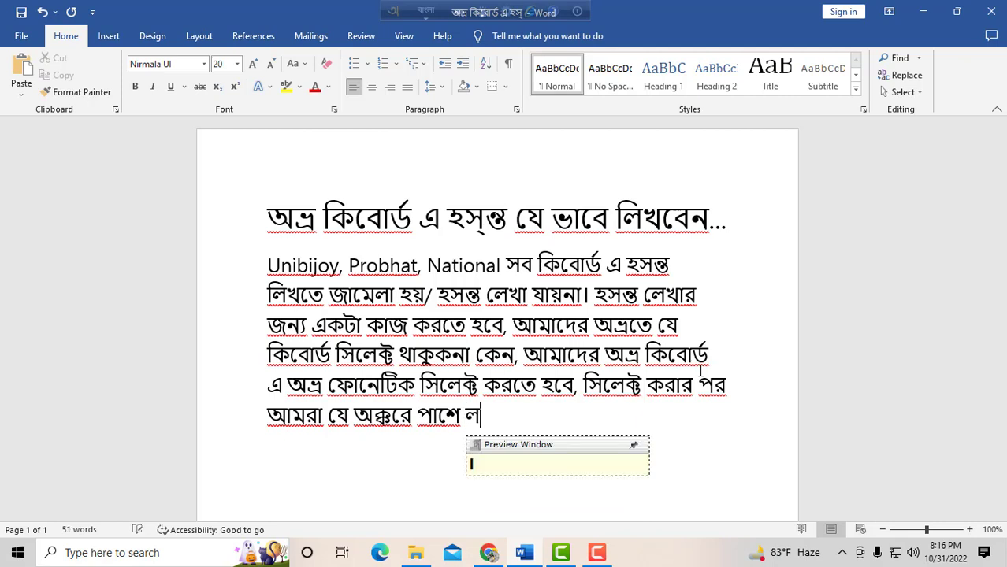
{"action": "type", "text": "ekh"}
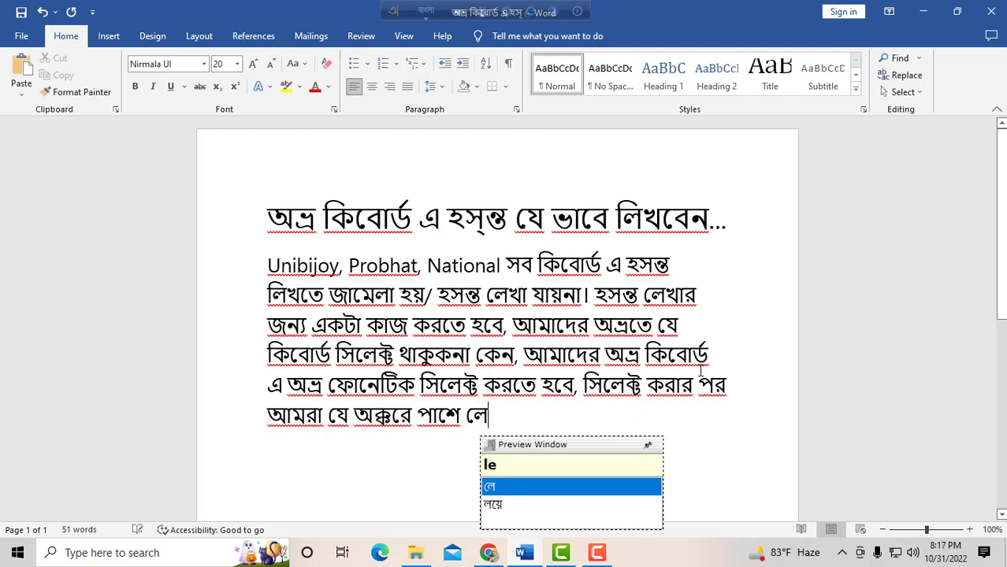
{"action": "type", "text": "te v"}
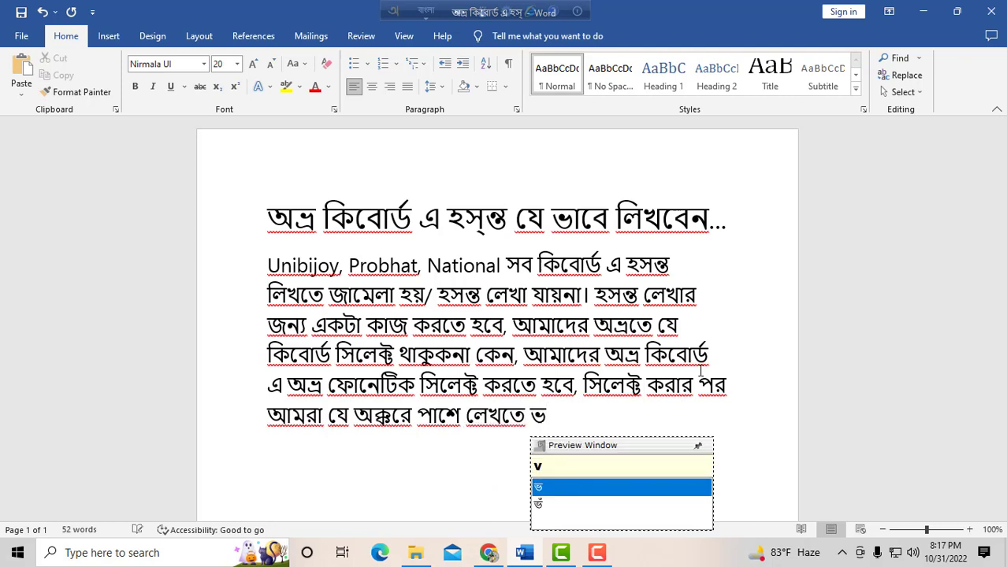
{"action": "key", "text": "BackSpace"}
{"action": "type", "text": "x"}
{"action": "key", "text": "BackSpace"}
{"action": "type", "text": "c"}
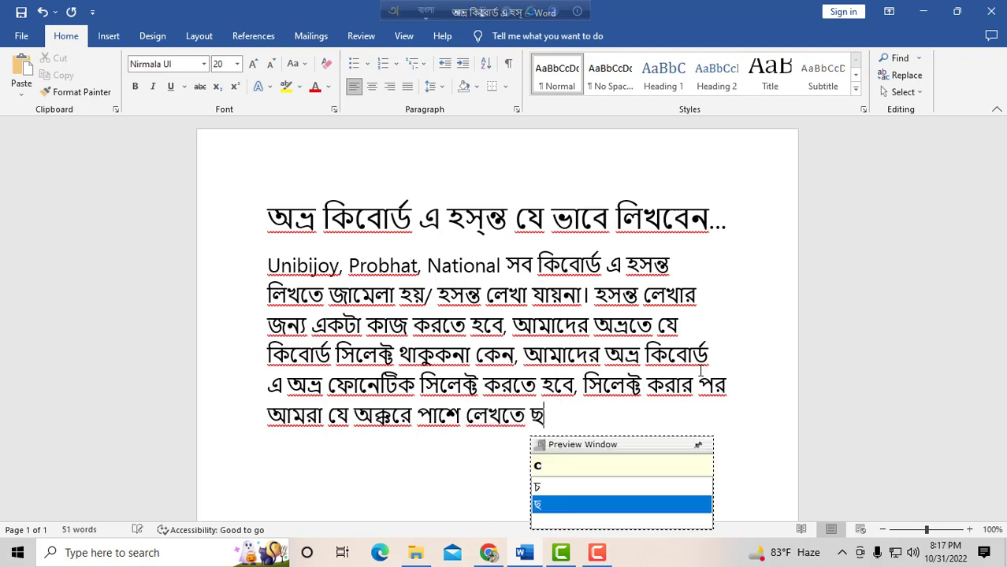
{"action": "type", "text": "ai "}
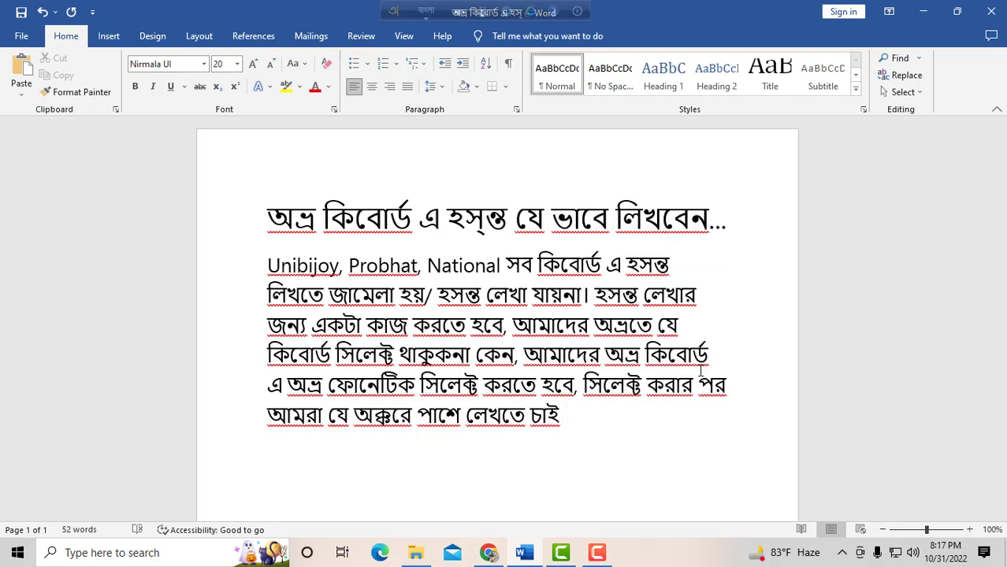
Add the Bangla words "সে অক্করের ডান পাশে" after "লেখতে চাই" in the body paragraph
{"action": "type", "text": "se o"}
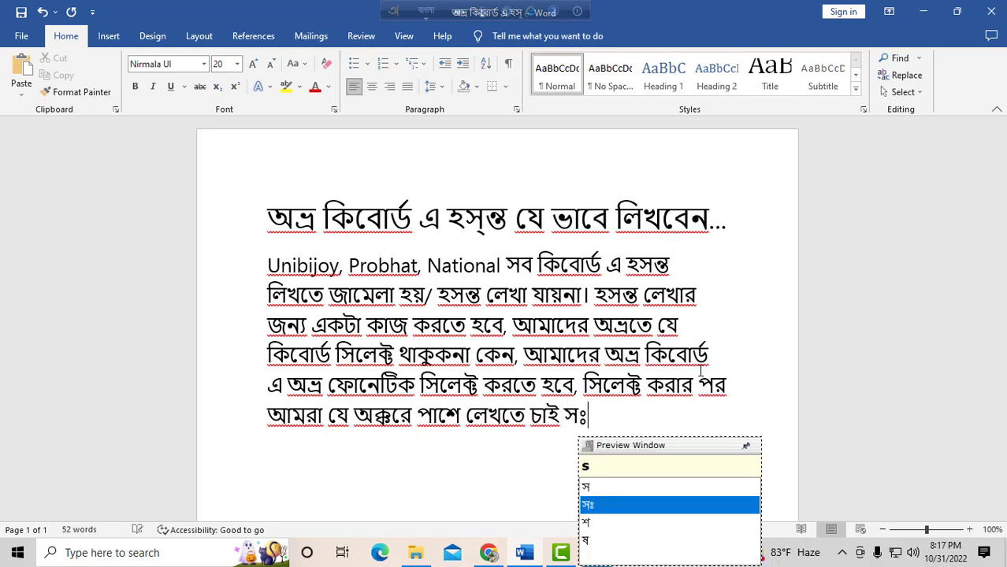
{"action": "type", "text": "kko"}
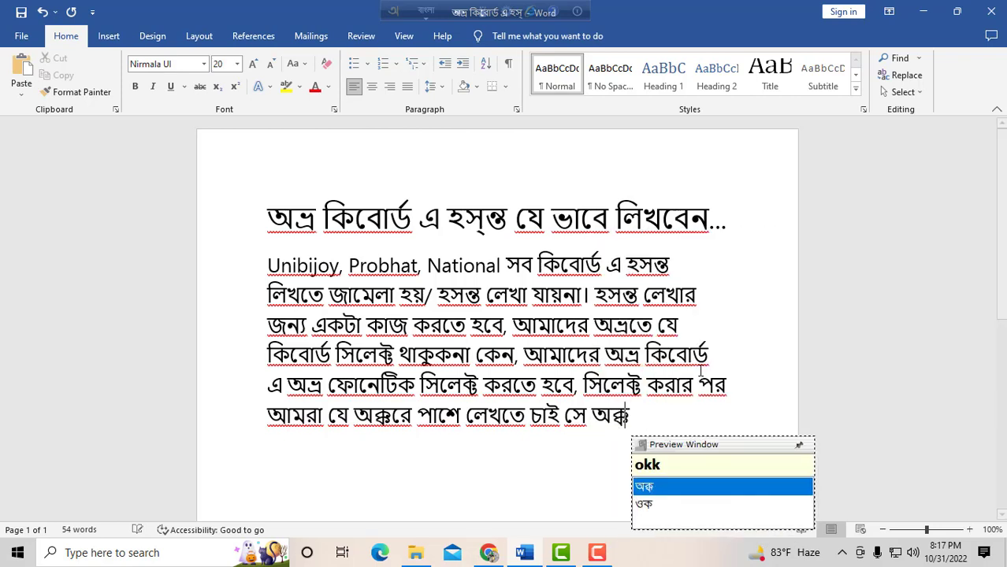
{"action": "type", "text": "rer"}
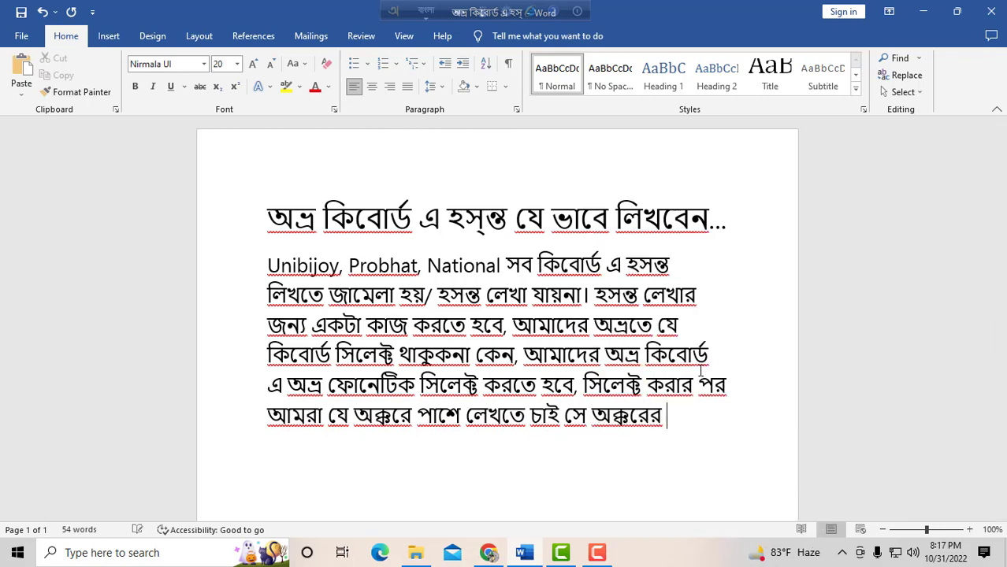
{"action": "type", "text": " Da"}
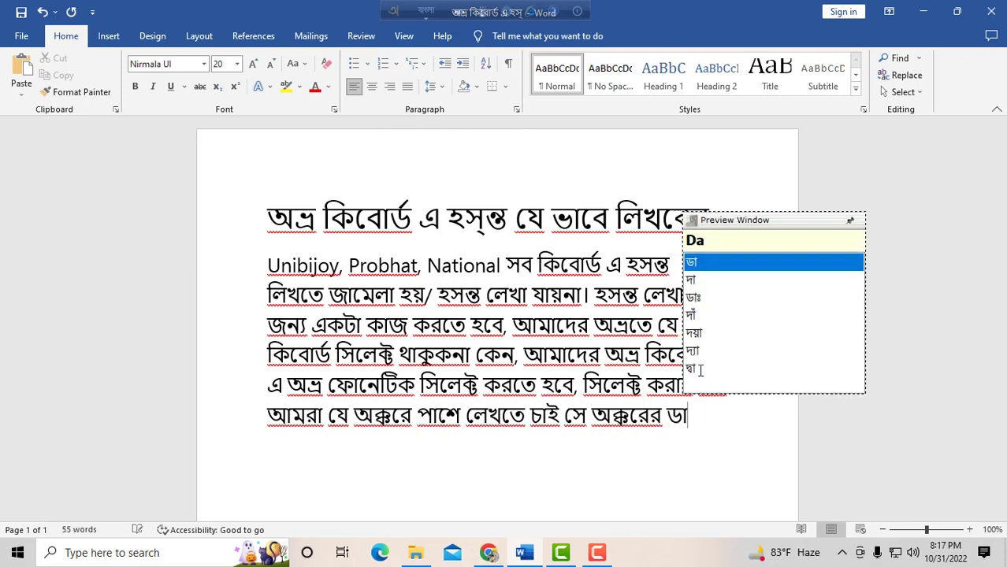
{"action": "type", "text": "n "}
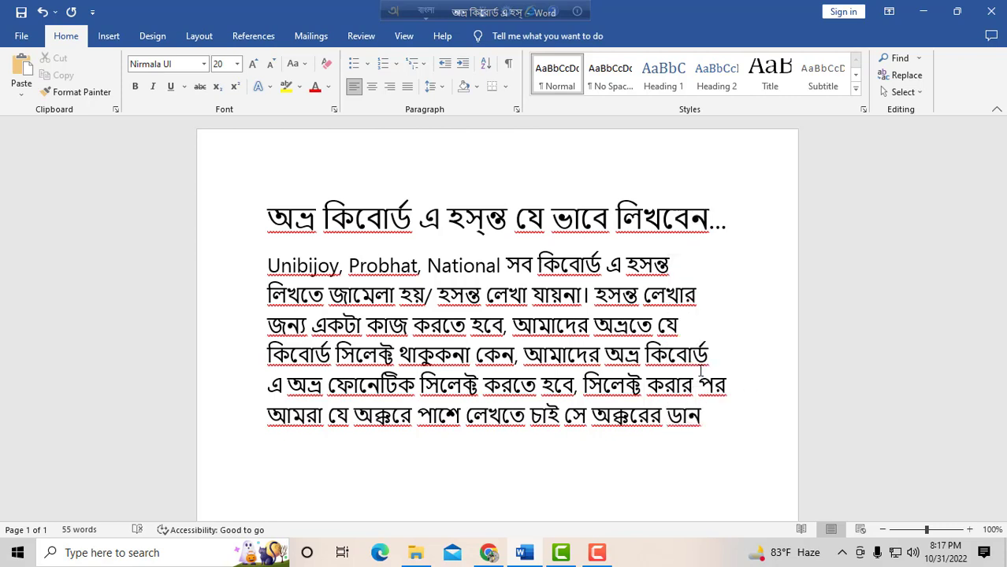
{"action": "type", "text": "pashe"}
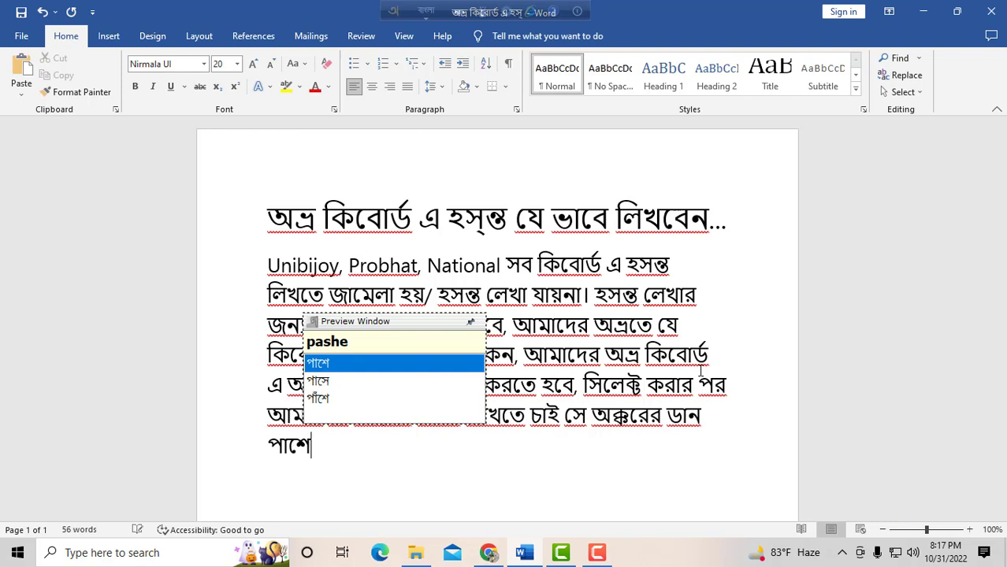
Continue the sentence after "ডান পাশে" with the Bangla words "কার্সর পয়েন্টার রেখে"
{"action": "type", "text": " kar"}
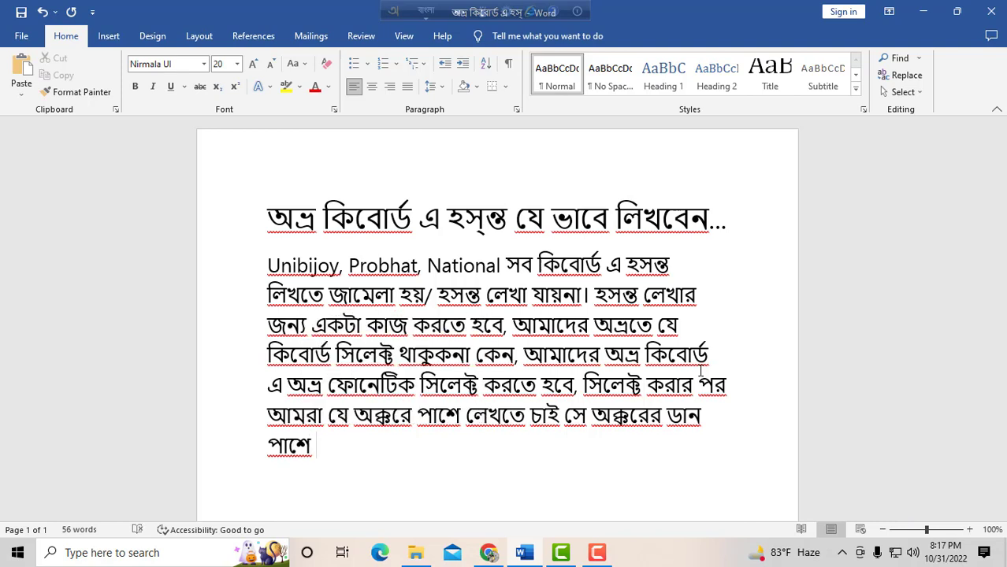
{"action": "type", "text": "sor"}
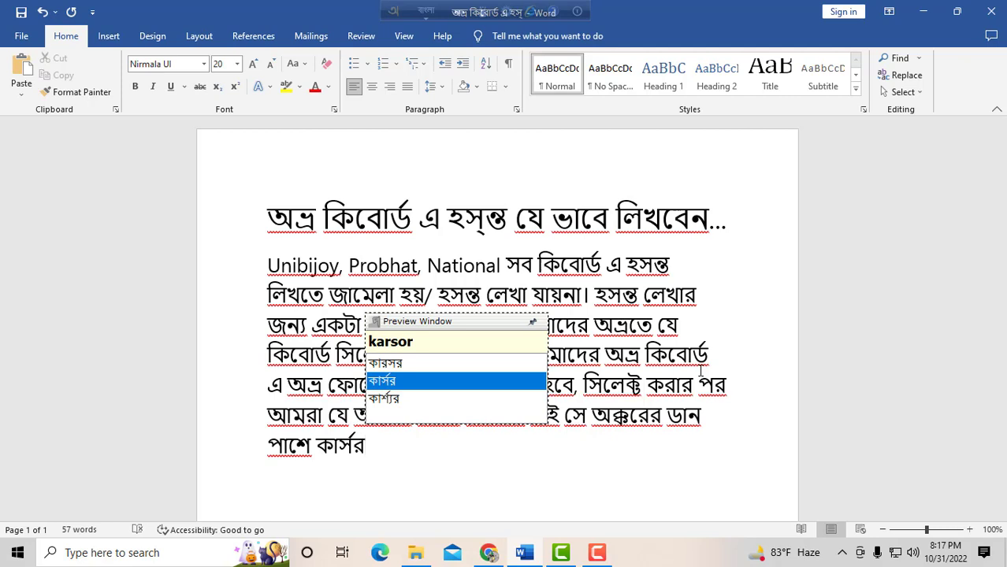
{"action": "type", "text": " p"}
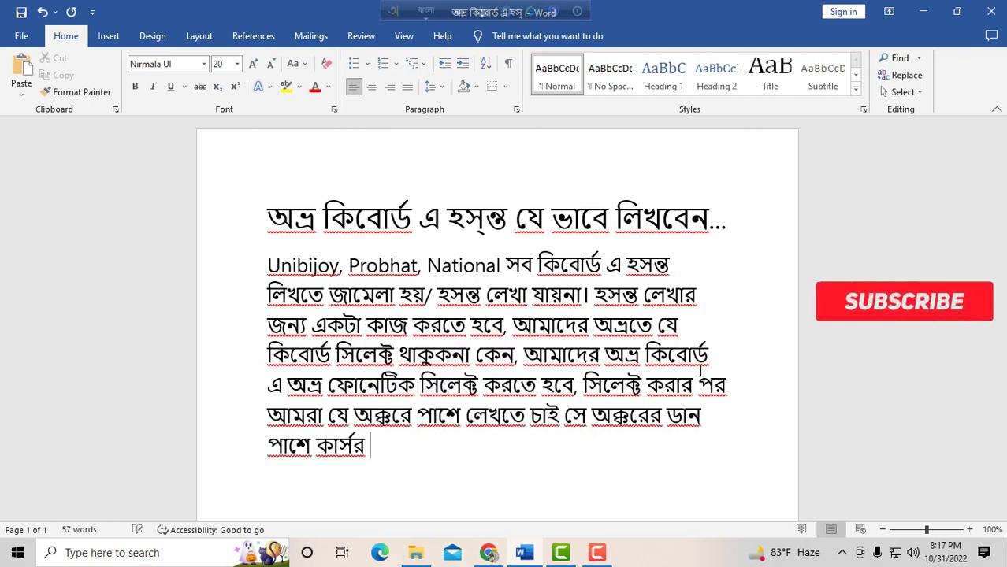
{"action": "type", "text": "o"}
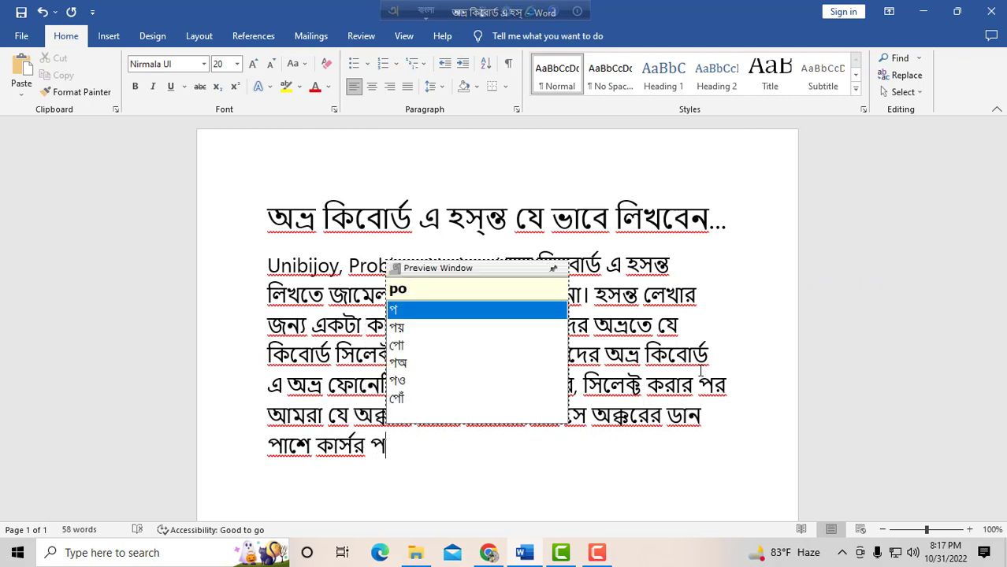
{"action": "type", "text": "y"}
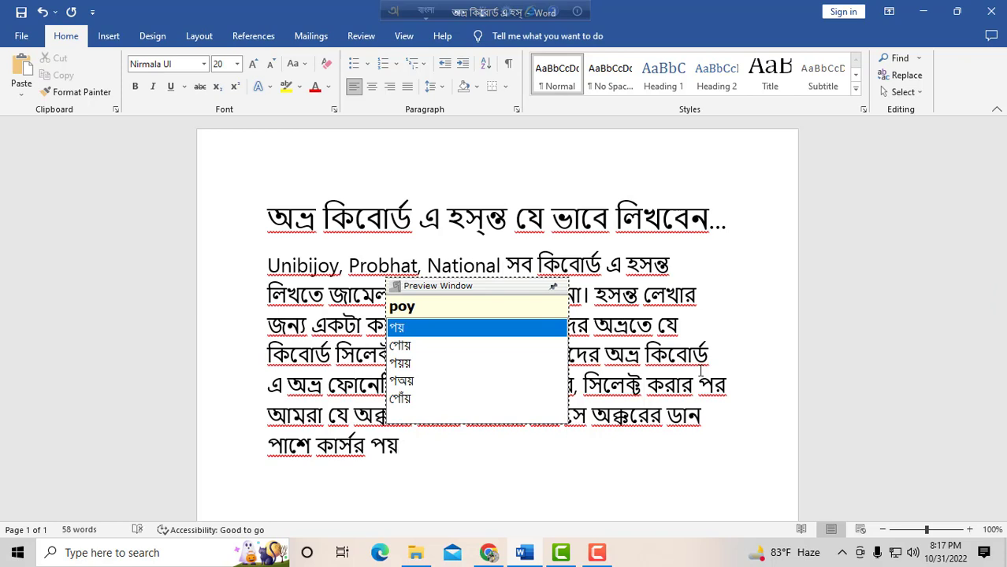
{"action": "type", "text": "enTar "}
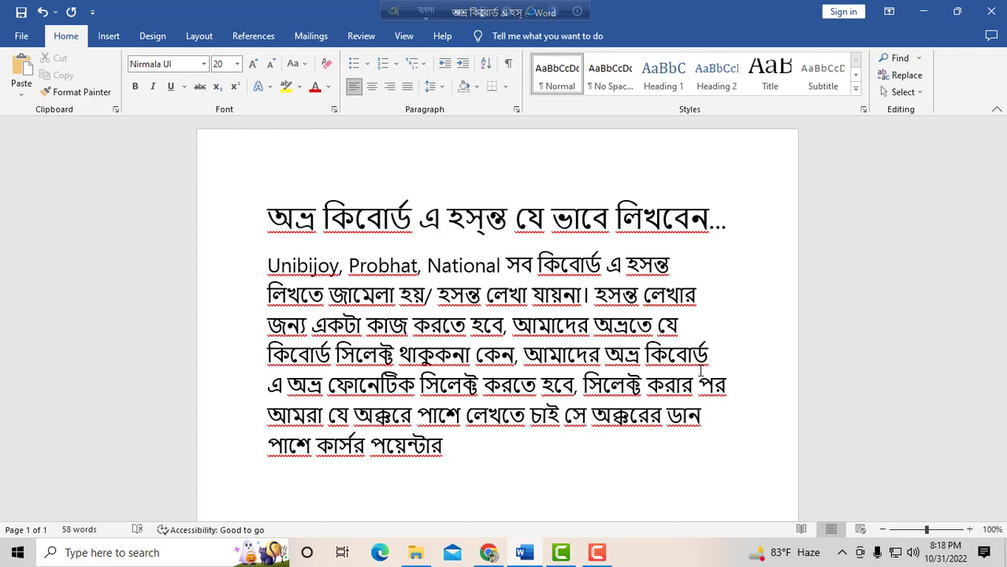
{"action": "type", "text": "rekhe"}
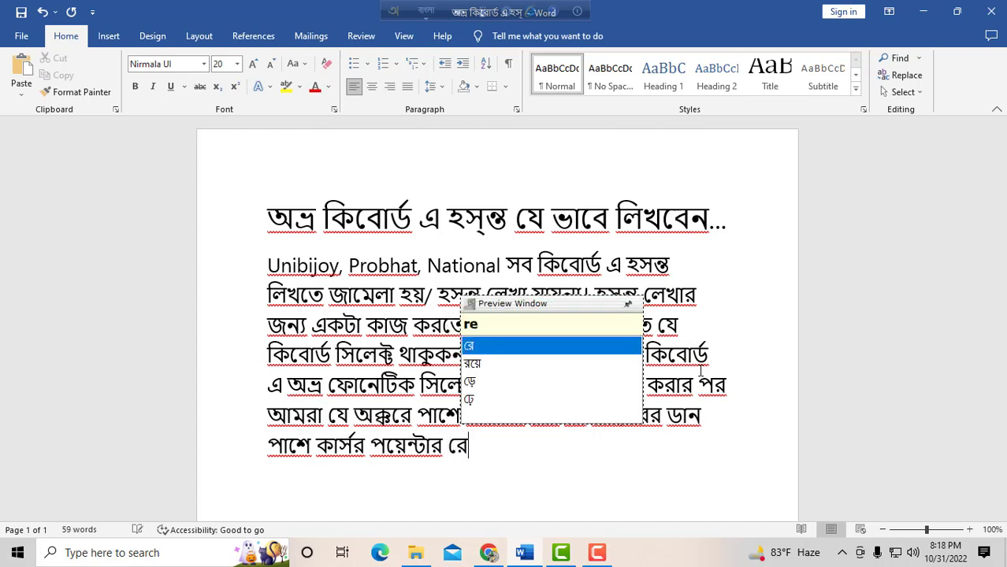
Add the Bangla words "দুই বার কমা" after "পয়েন্টার রেখে" at the end of the body paragraph
{"action": "type", "text": " d"}
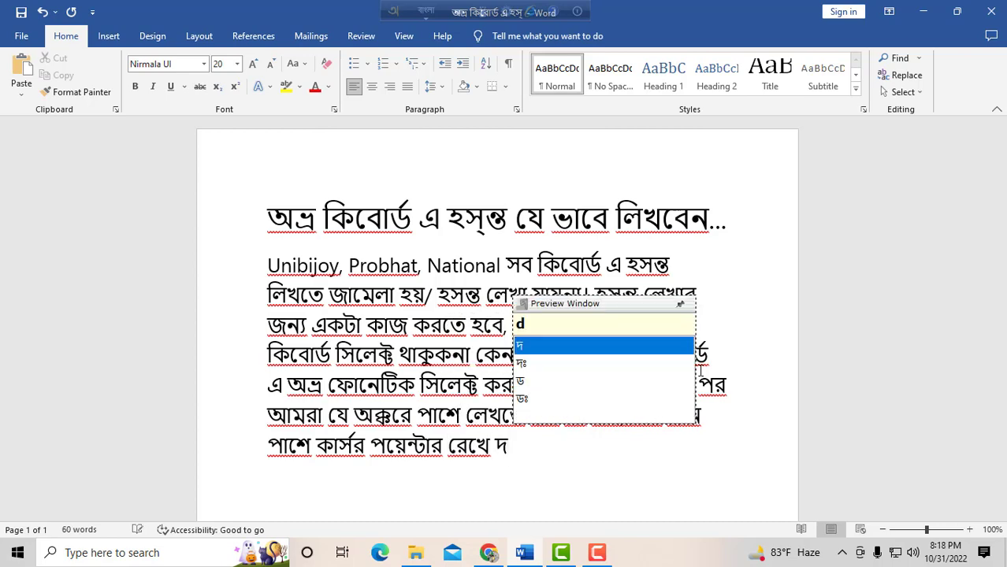
{"action": "key", "text": "BackSpace"}
{"action": "type", "text": "s"}
{"action": "key", "text": "BackSpace"}
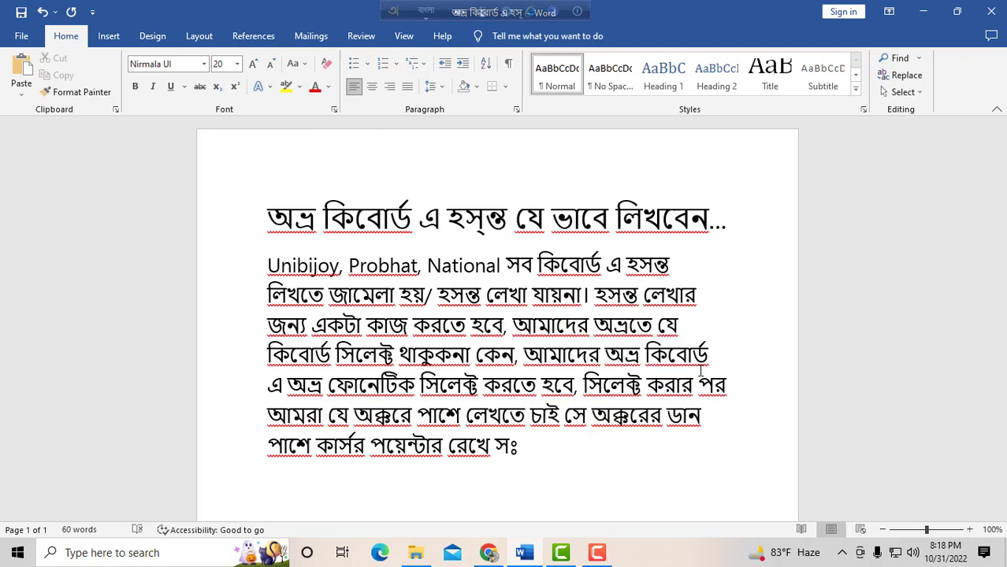
{"action": "type", "text": "dui"}
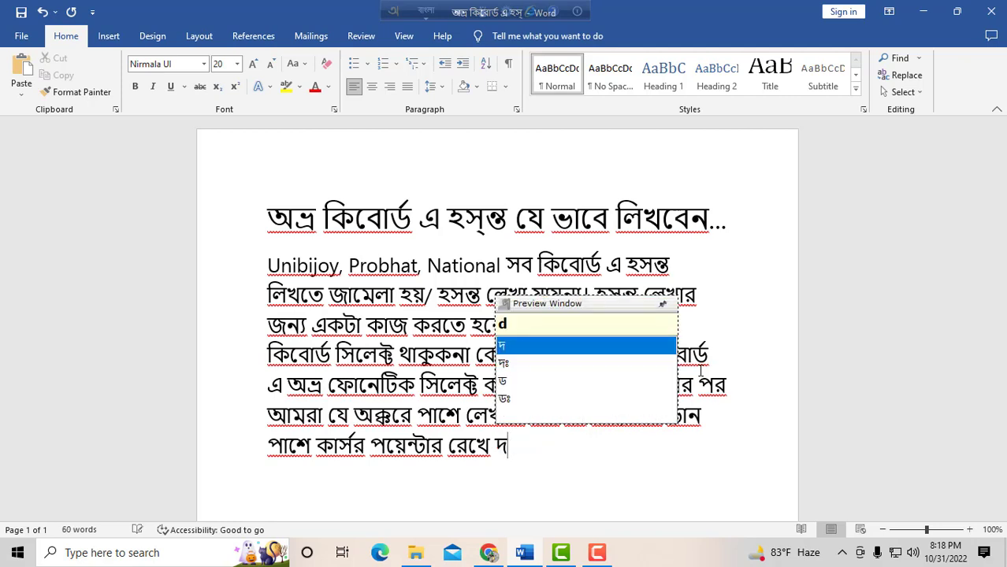
{"action": "type", "text": " bar"}
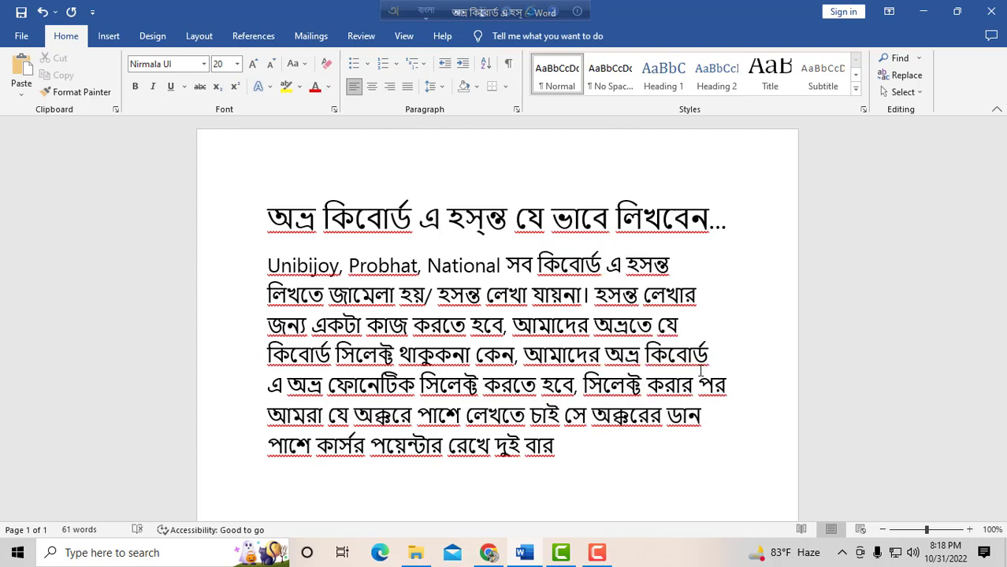
{"action": "type", "text": " koma"}
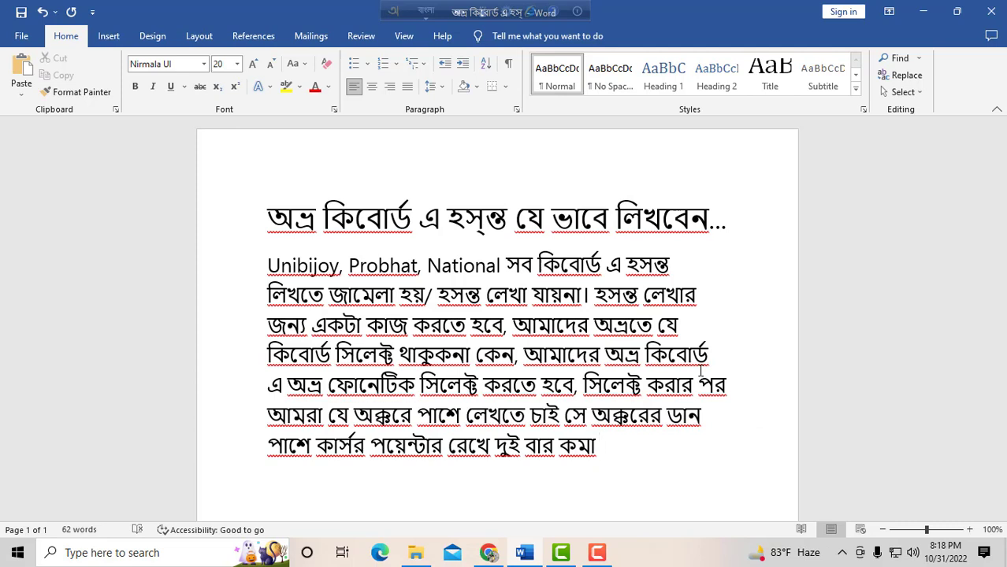
Continue the body paragraph after "দুই বার কমা" with the Bangla words "টাইপ করলেই"
{"action": "type", "text": " Tf"}
{"action": "key", "text": "BackSpace"}
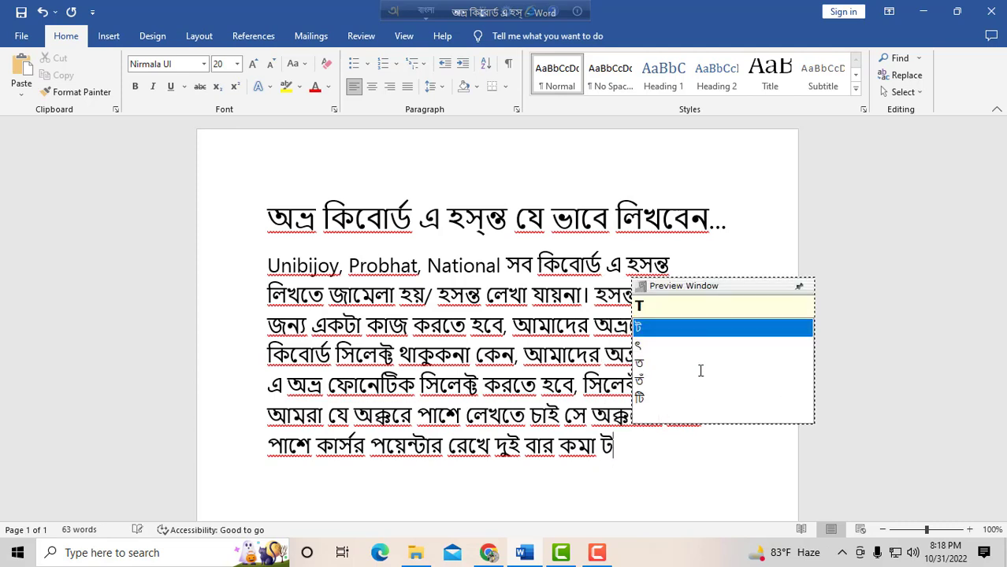
{"action": "type", "text": "air"}
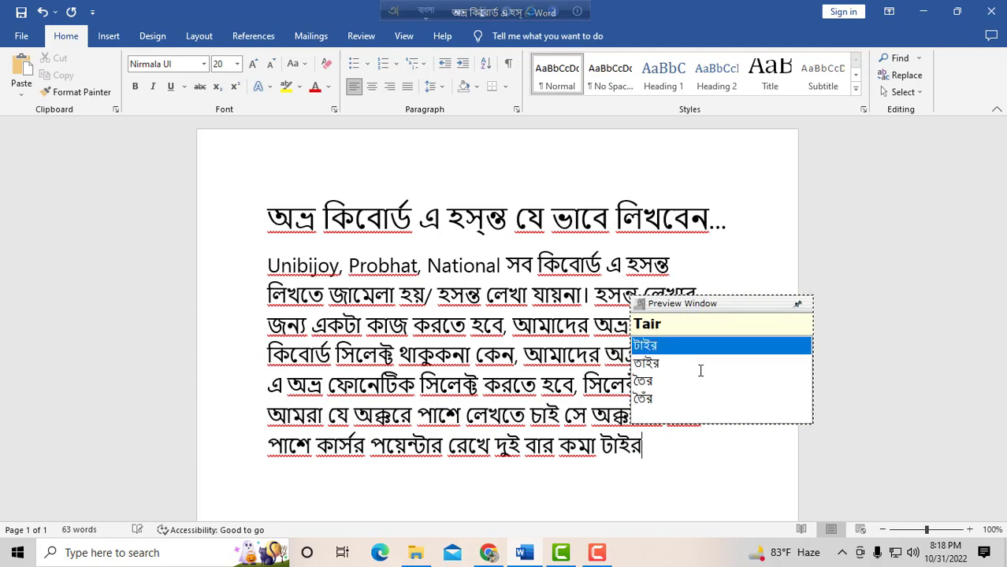
{"action": "key", "text": "BackSpace"}
{"action": "type", "text": "p"}
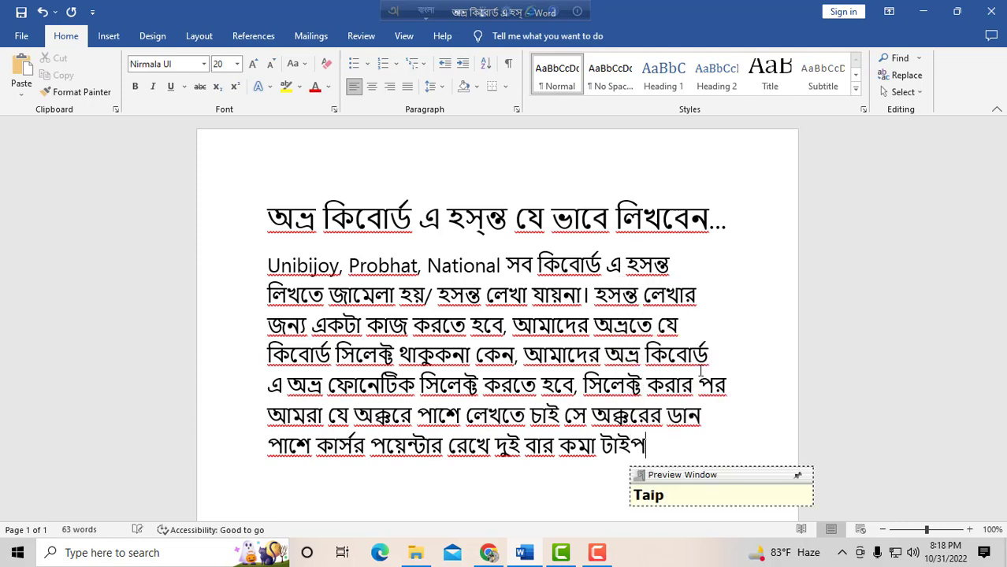
{"action": "type", "text": " kor"}
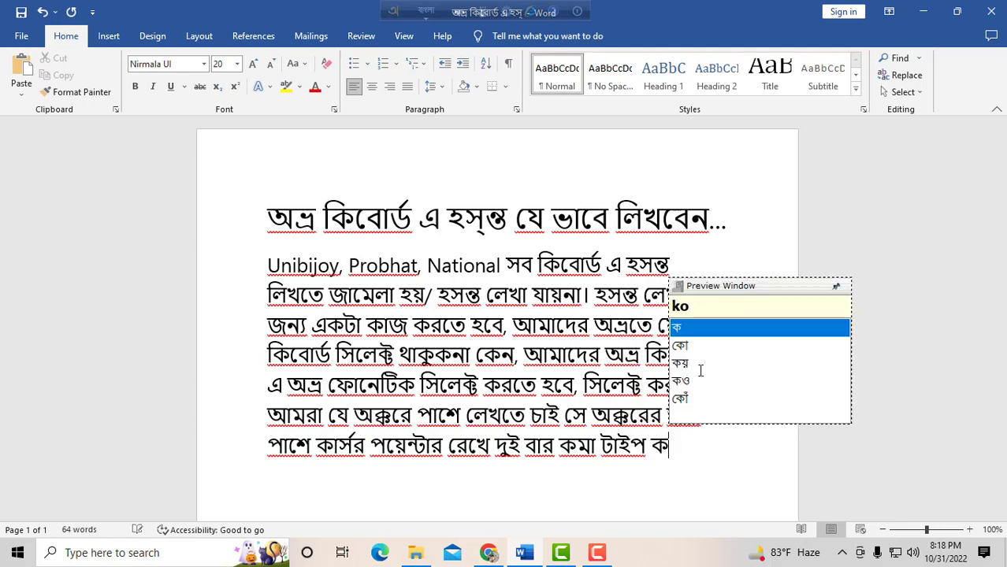
{"action": "type", "text": "lei "}
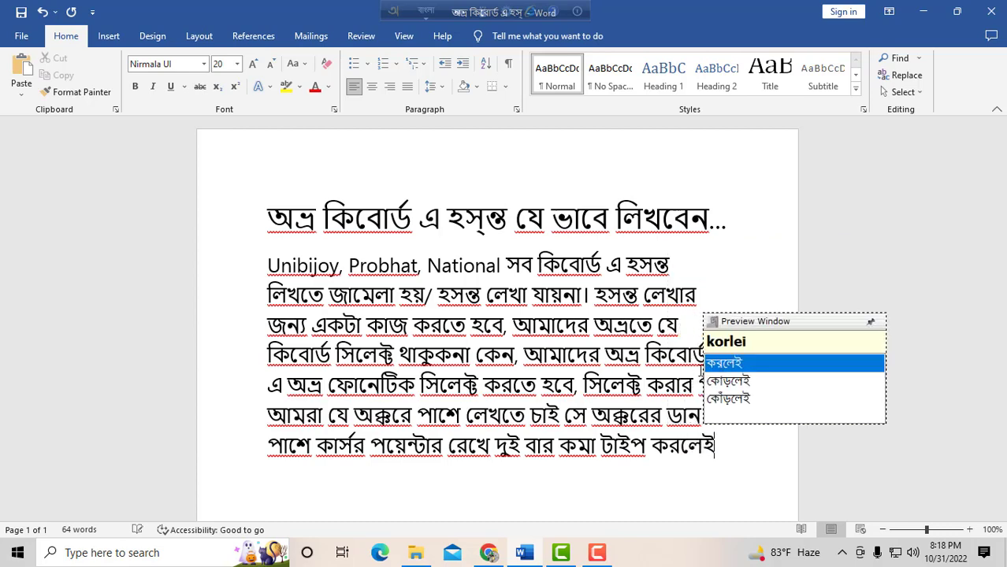
Finish the sentence after "টাইপ করলেই" with the Bangla words "হসন্ত হয়ে যাবে।"
{"action": "type", "text": "hoson"}
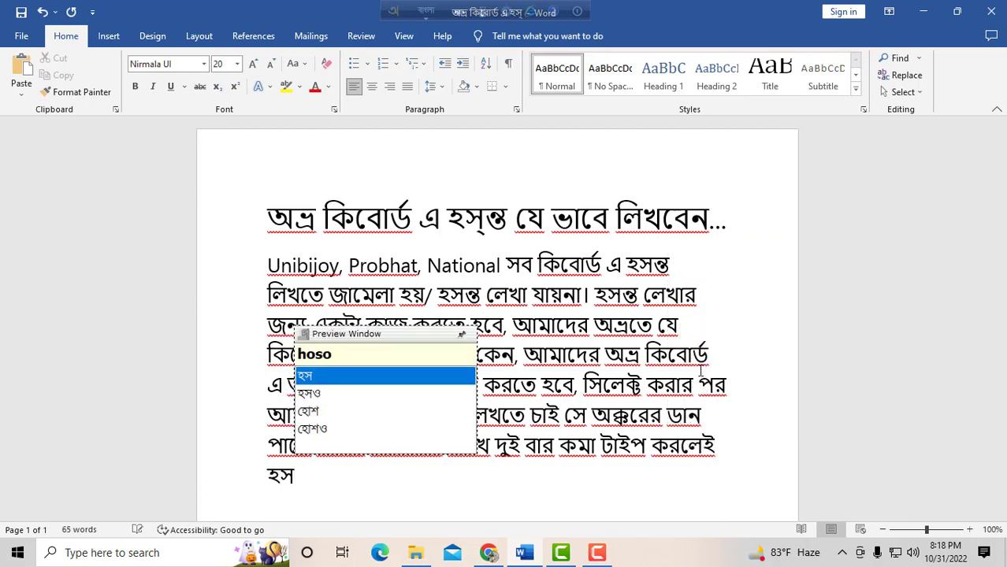
{"action": "type", "text": "t"}
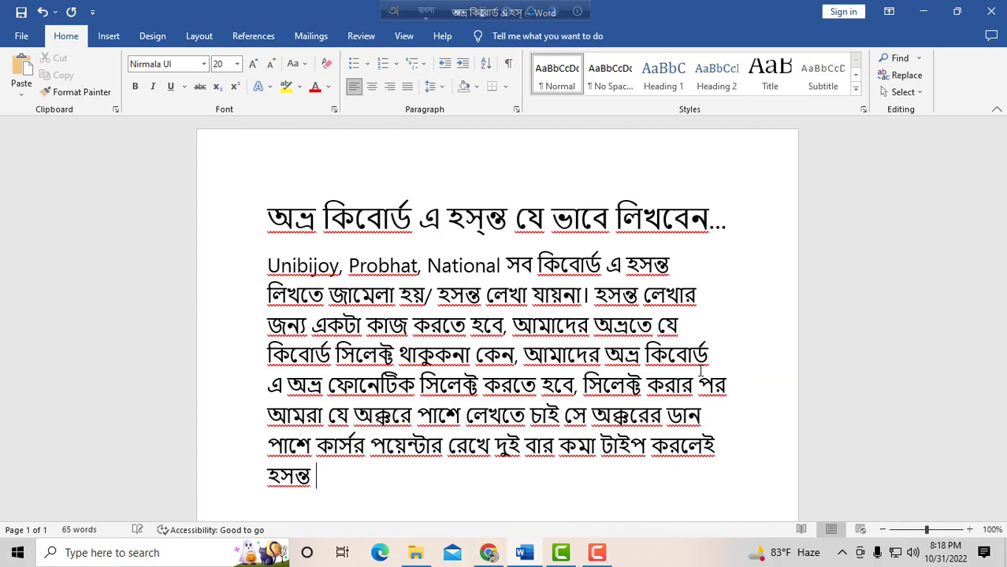
{"action": "type", "text": " hoye "}
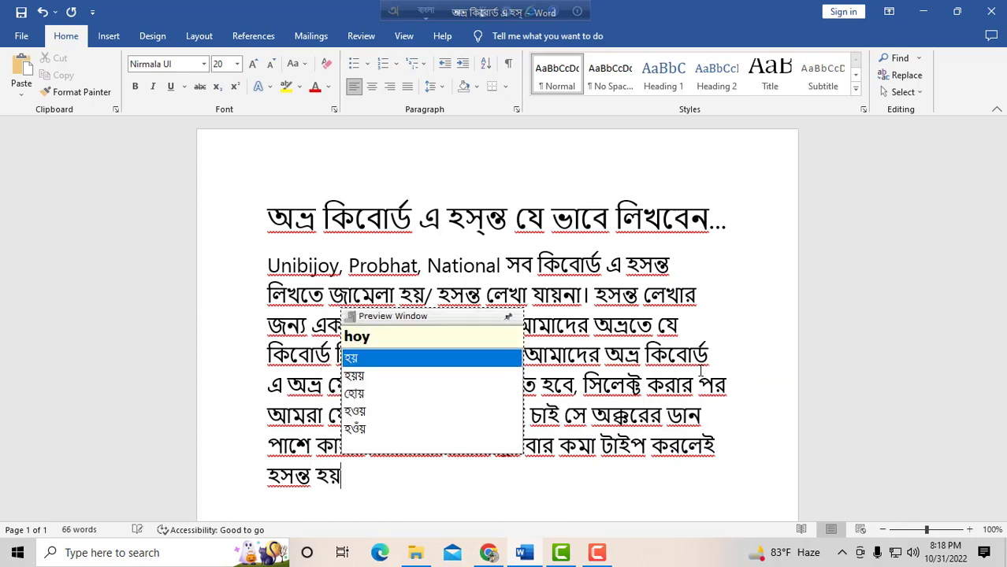
{"action": "type", "text": "zf"}
{"action": "key", "text": "BackSpace"}
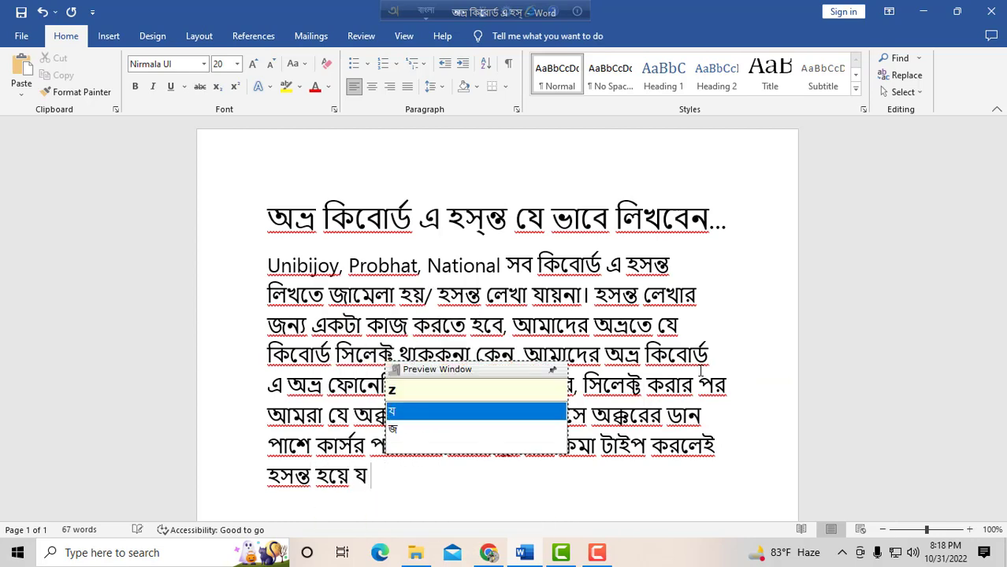
{"action": "type", "text": "abe"}
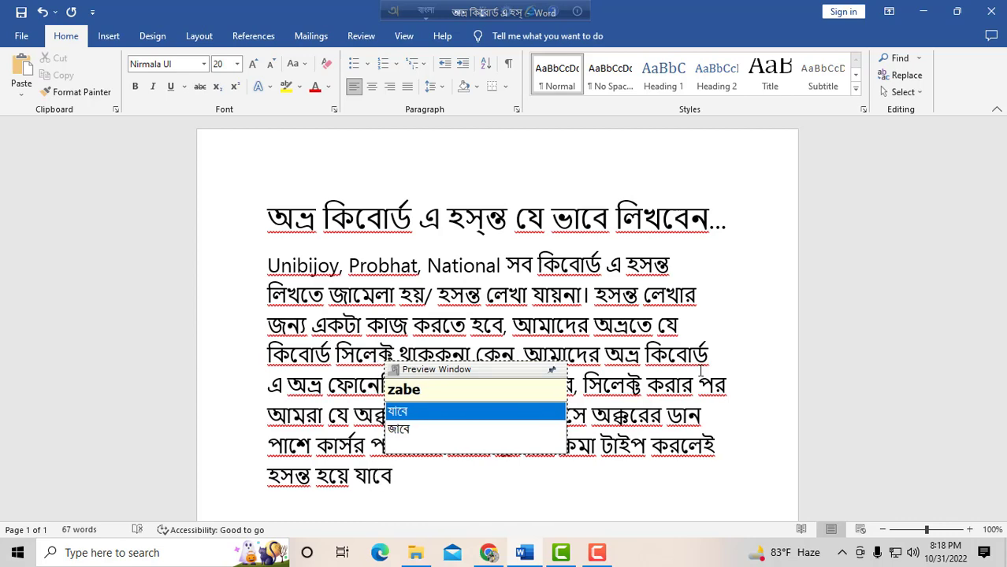
{"action": "type", "text": "."}
Start a new paragraph below the body text with the Bangla example words "যেমন হসন্ত"
{"action": "key", "text": "Return"}
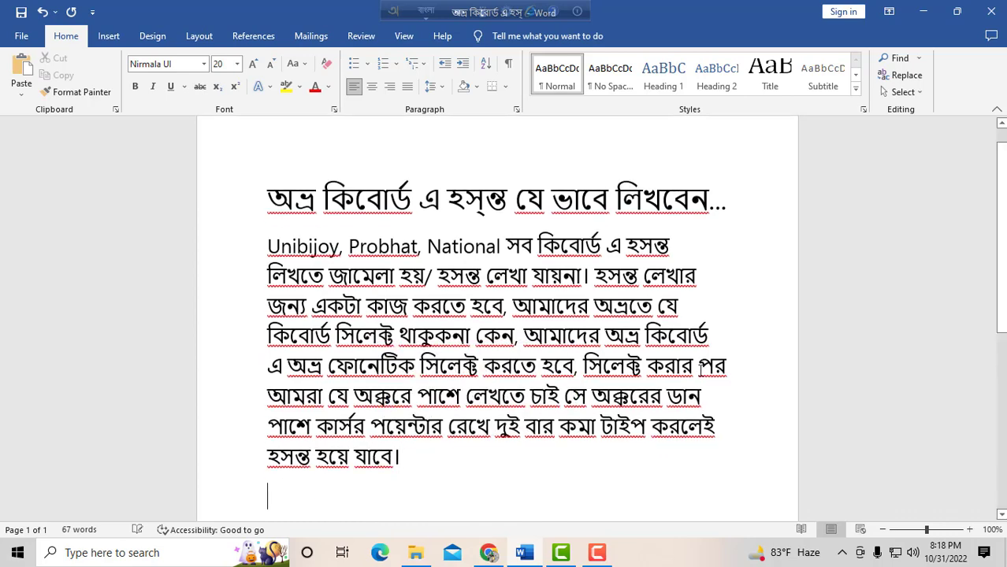
{"action": "type", "text": "zem"}
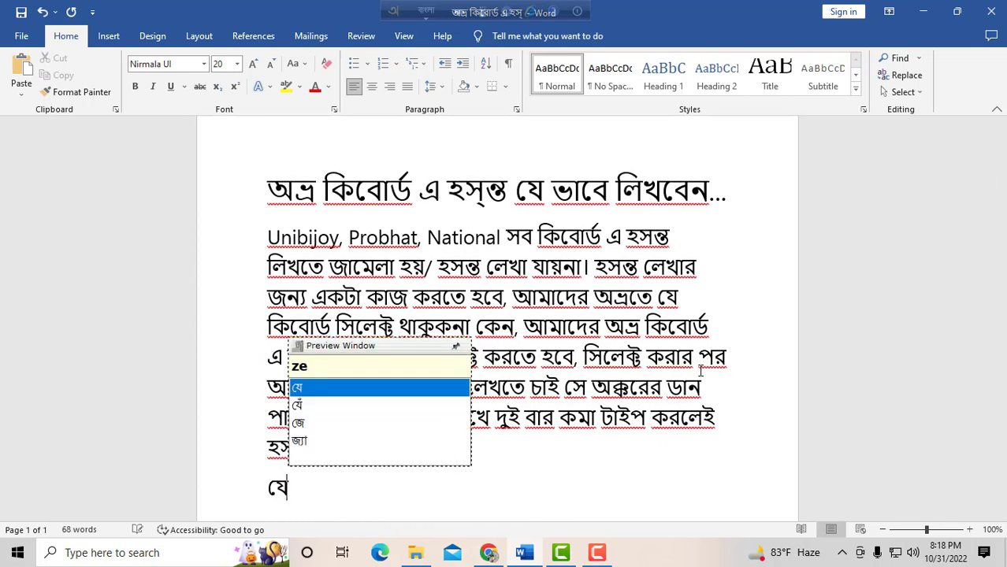
{"action": "type", "text": "on"}
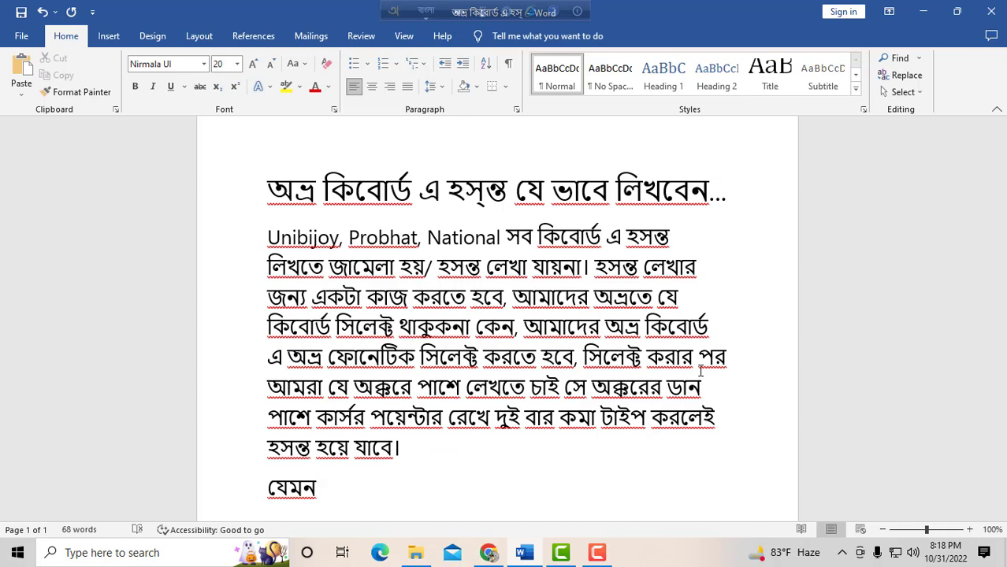
{"action": "type", "text": " hoson"}
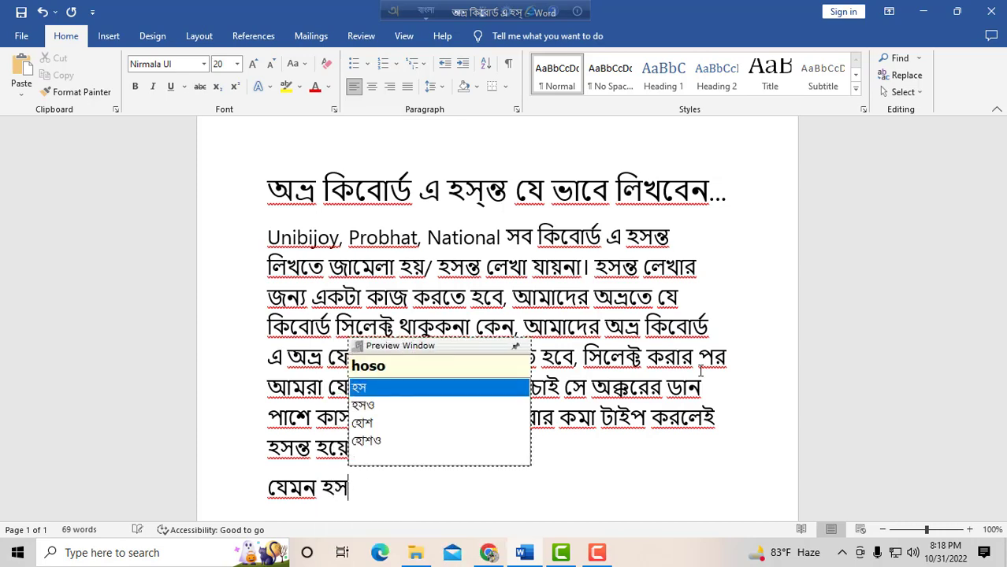
{"action": "type", "text": "th"}
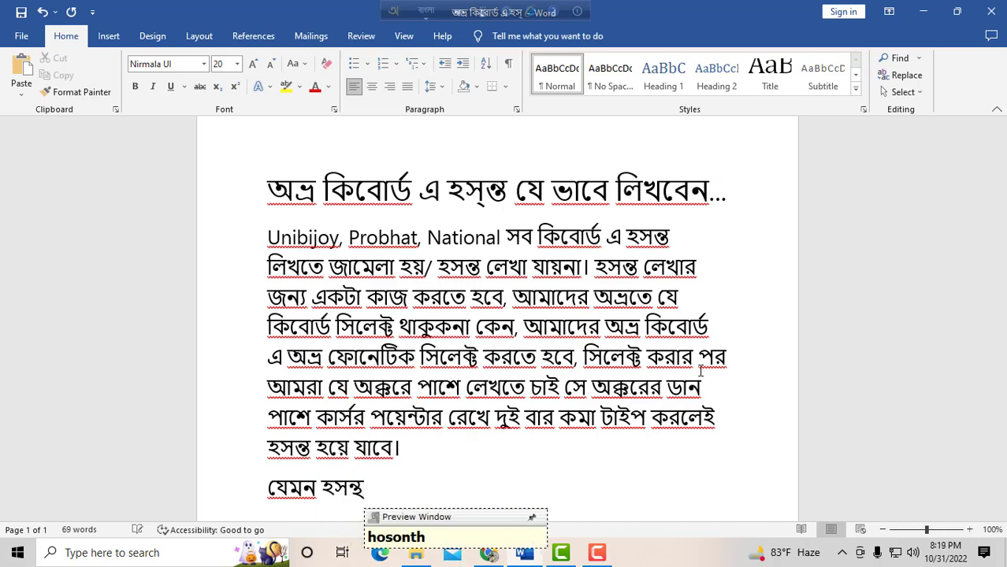
{"action": "key", "text": "BackSpace"}
Insert a hosonto sign after "স" in the example word using two commas, and end the line with "।" so it reads "যেমন হস্ন্ত।"
{"action": "key", "text": "Left"}
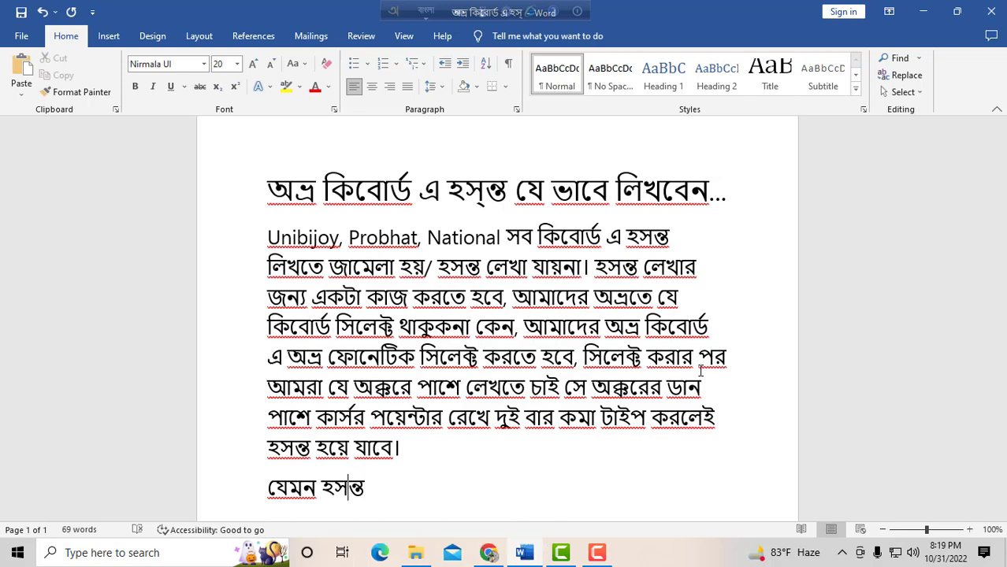
{"action": "type", "text": ",,"}
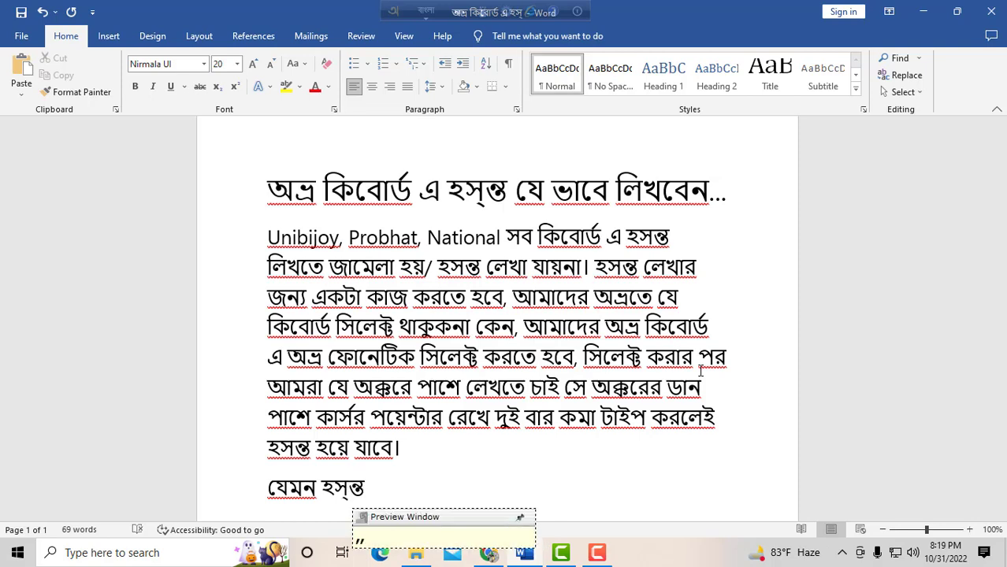
{"action": "key", "text": "End"}
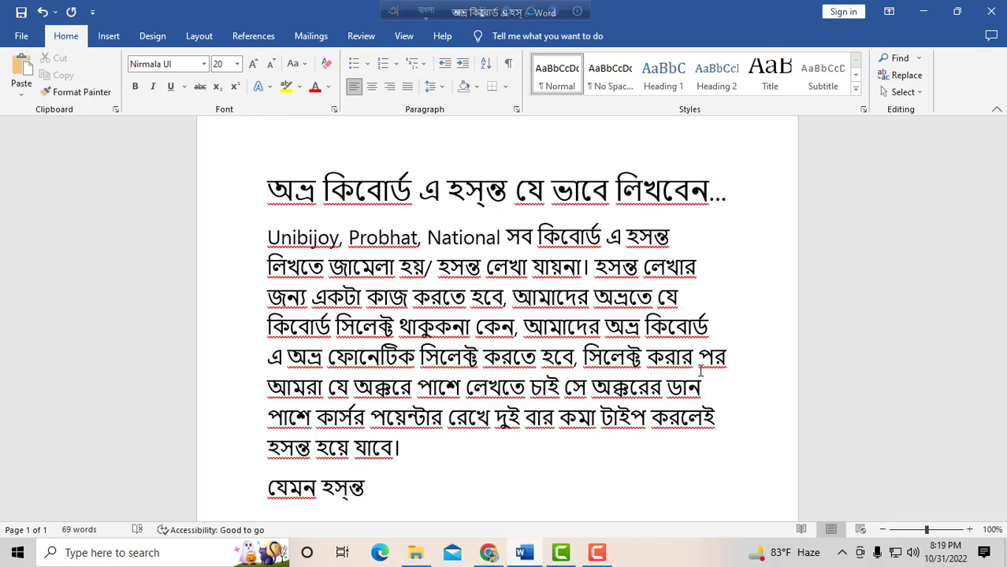
{"action": "type", "text": "."}
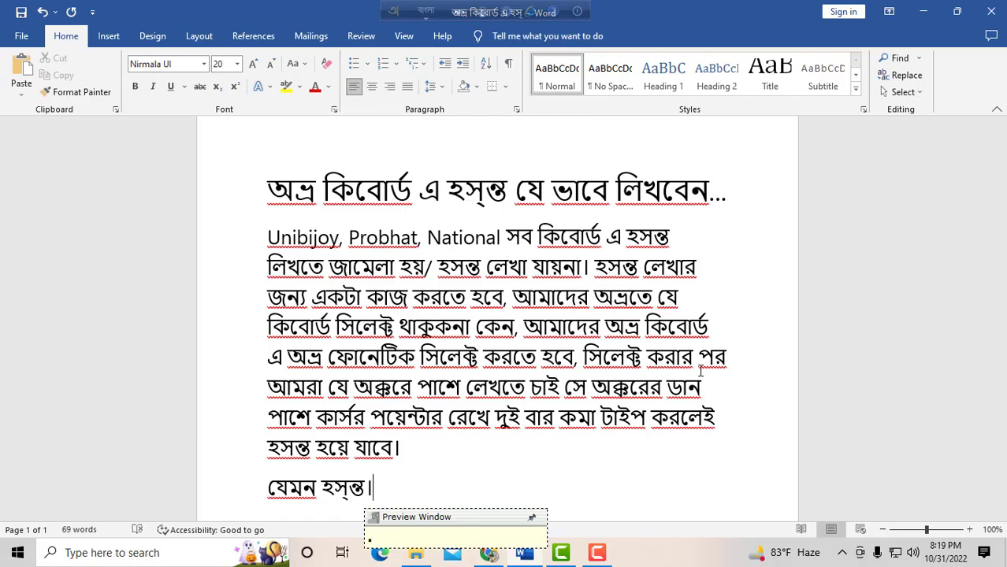